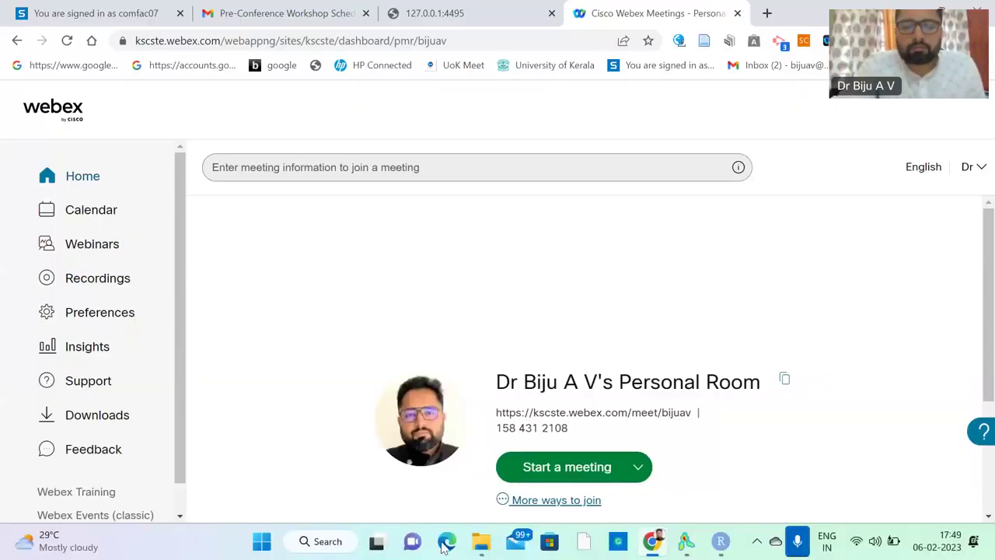
Open scopus.com in a new browser tab
click(651, 542)
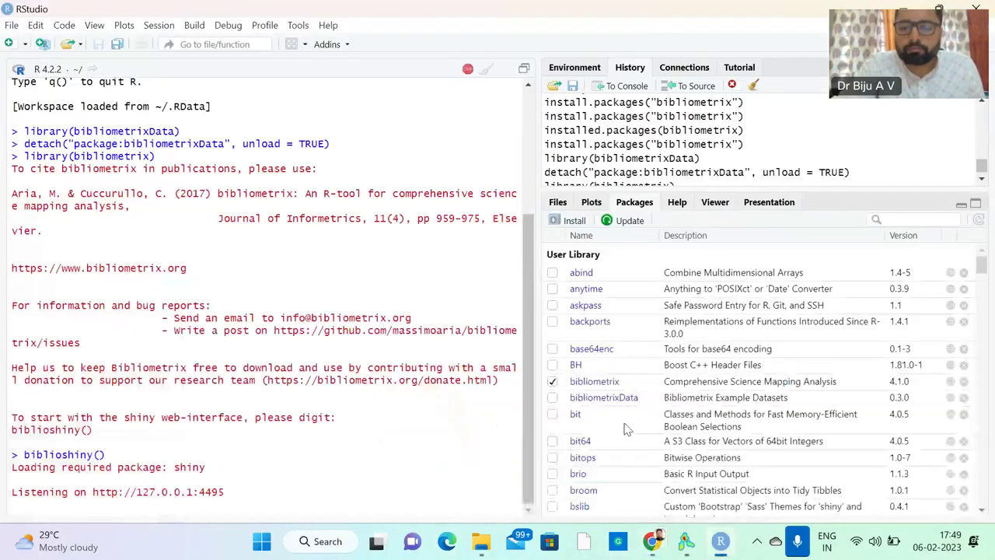
click(652, 544)
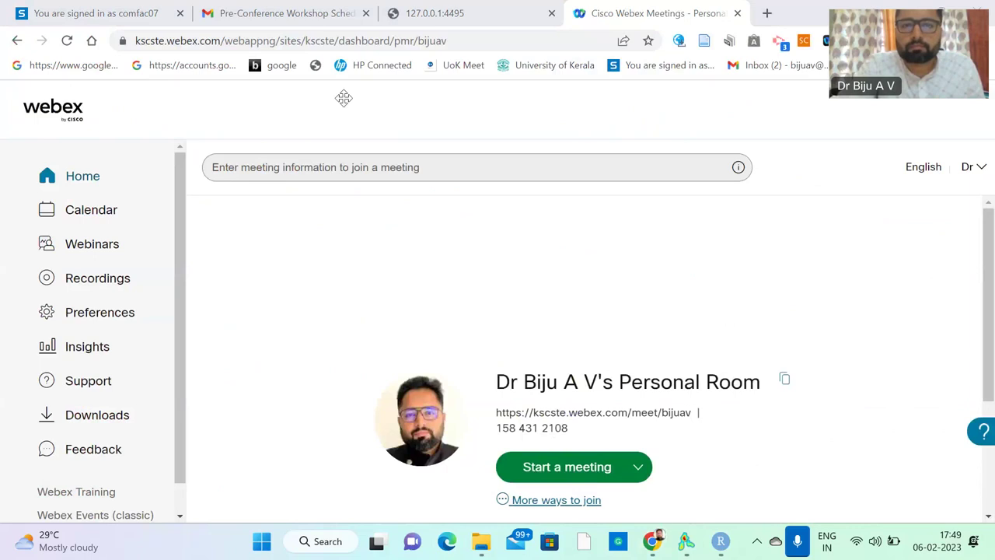
click(767, 13)
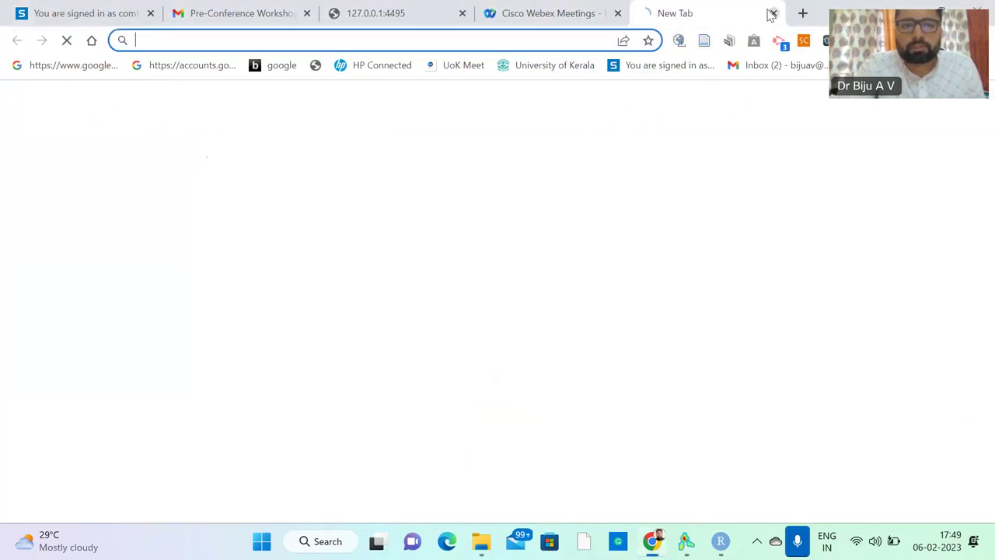
text(sc)
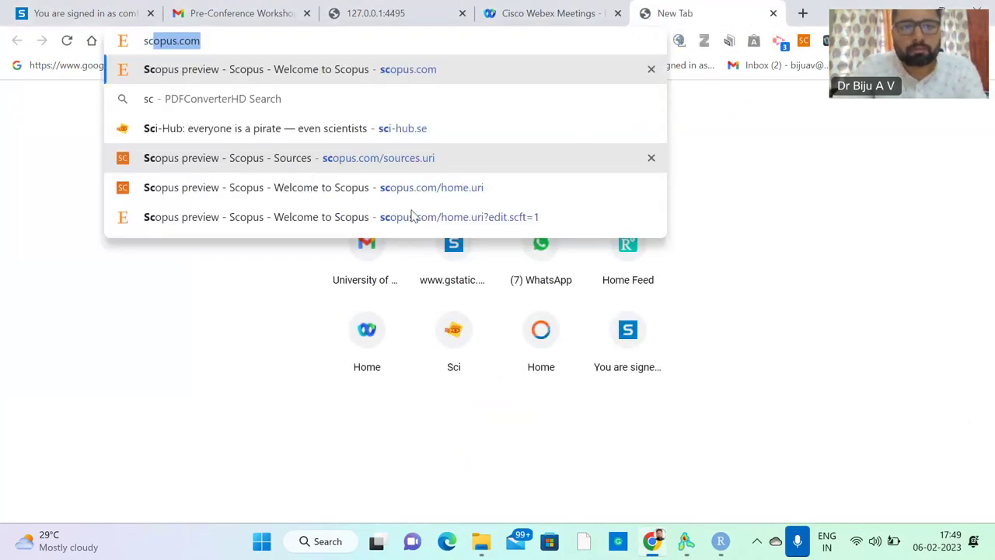
click(448, 68)
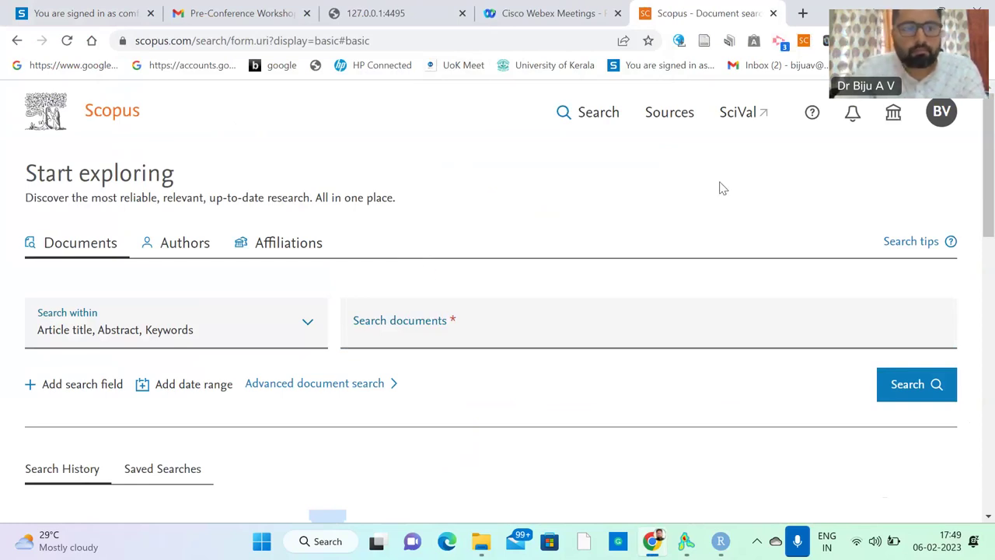
Search Scopus documents by article title for "ESG" or "Environment Social Governance"
click(239, 336)
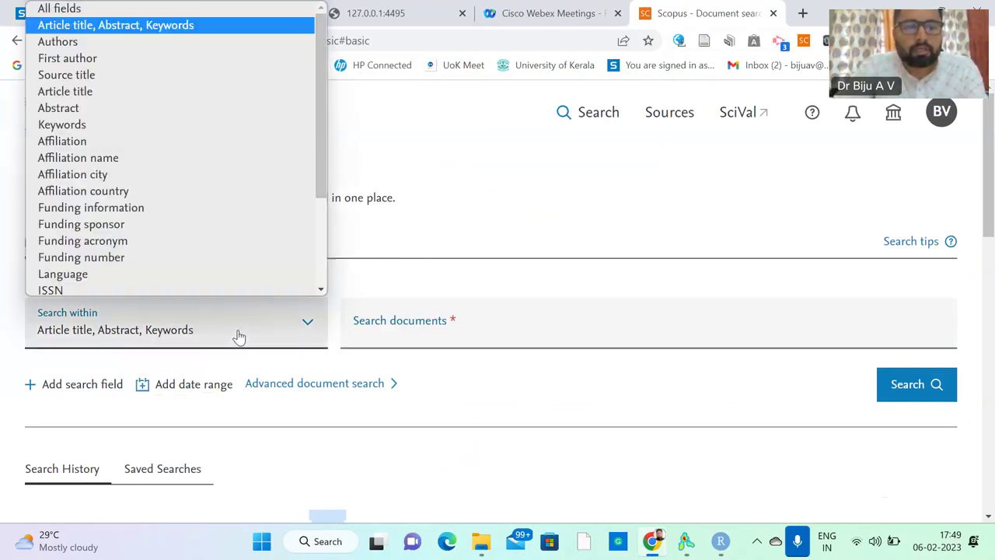
click(171, 86)
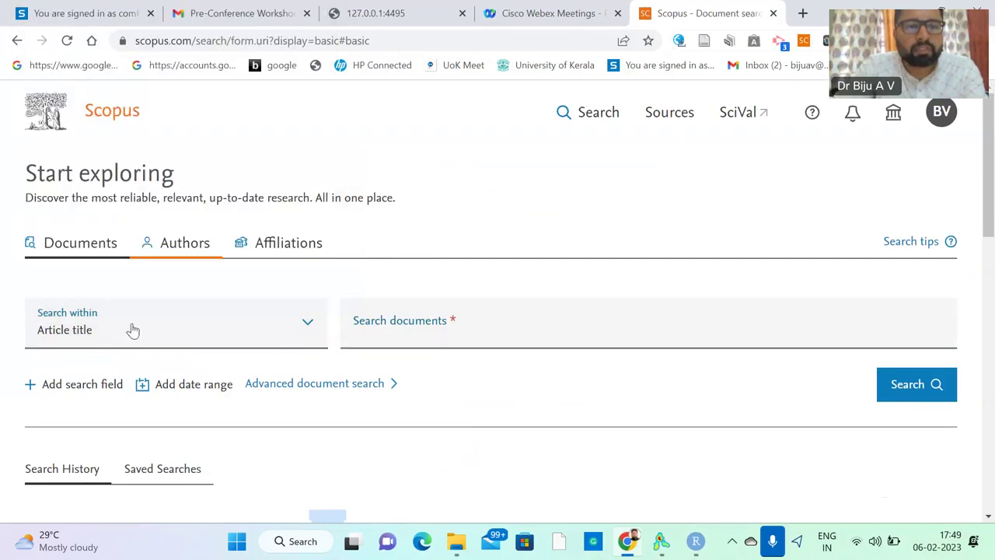
click(380, 336)
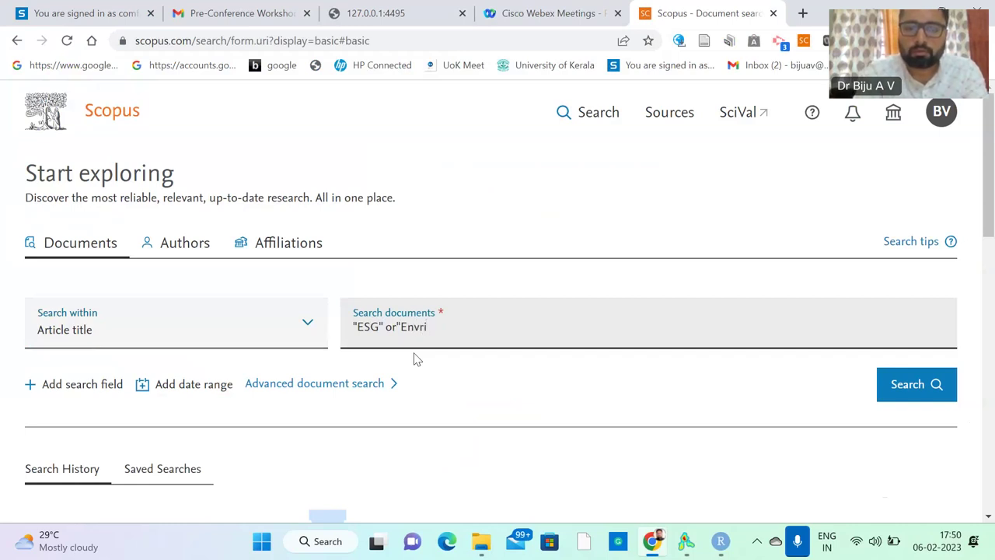
text(ironment)
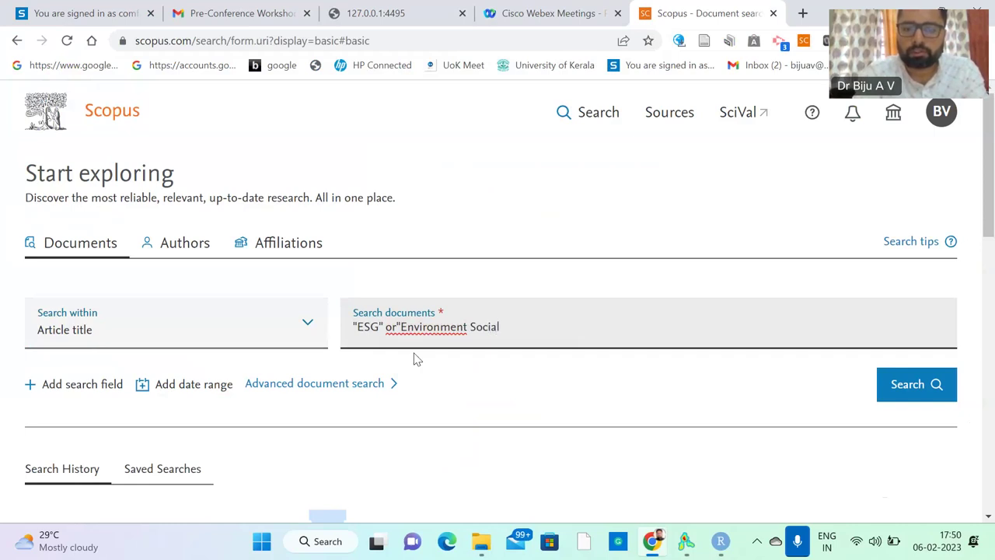
text(Social Gover)
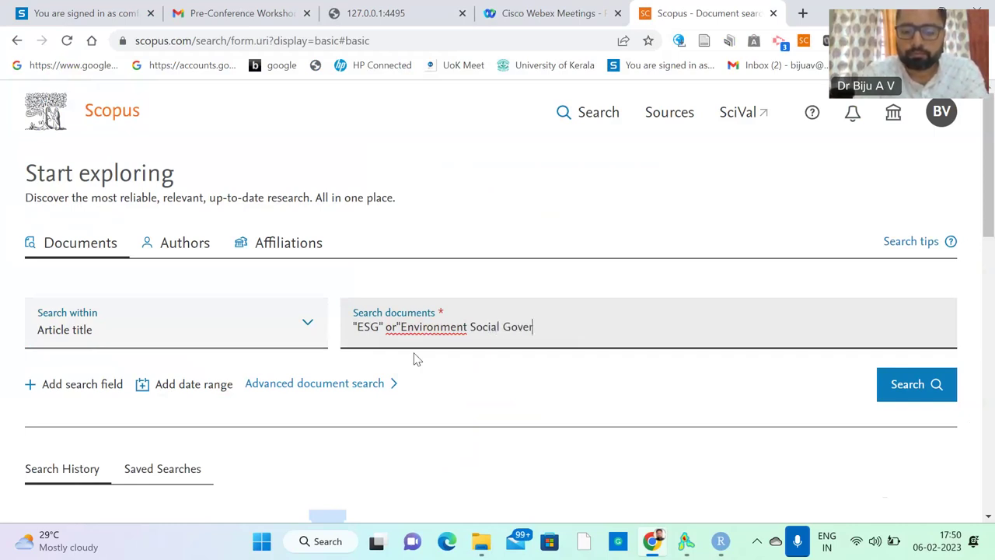
text(nance)
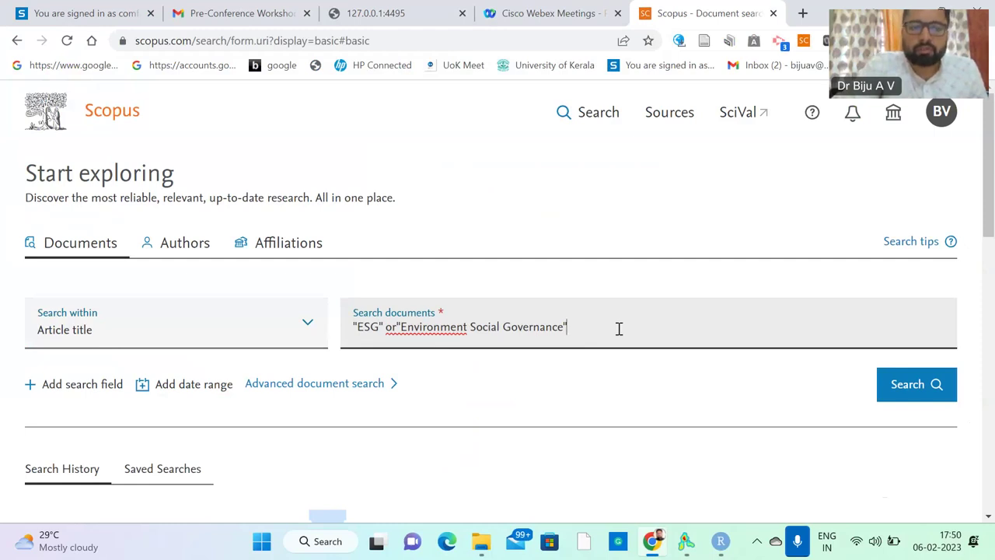
click(899, 390)
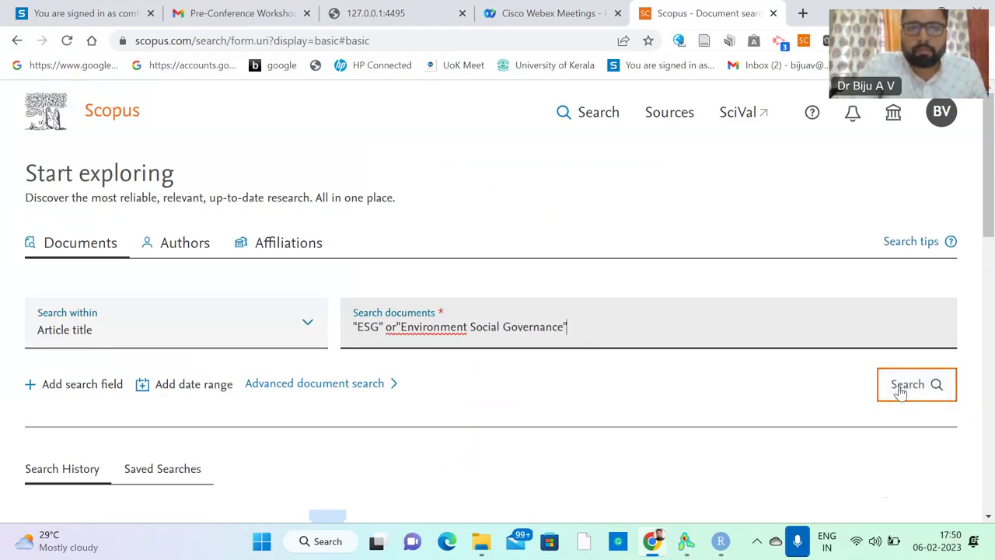
click(899, 390)
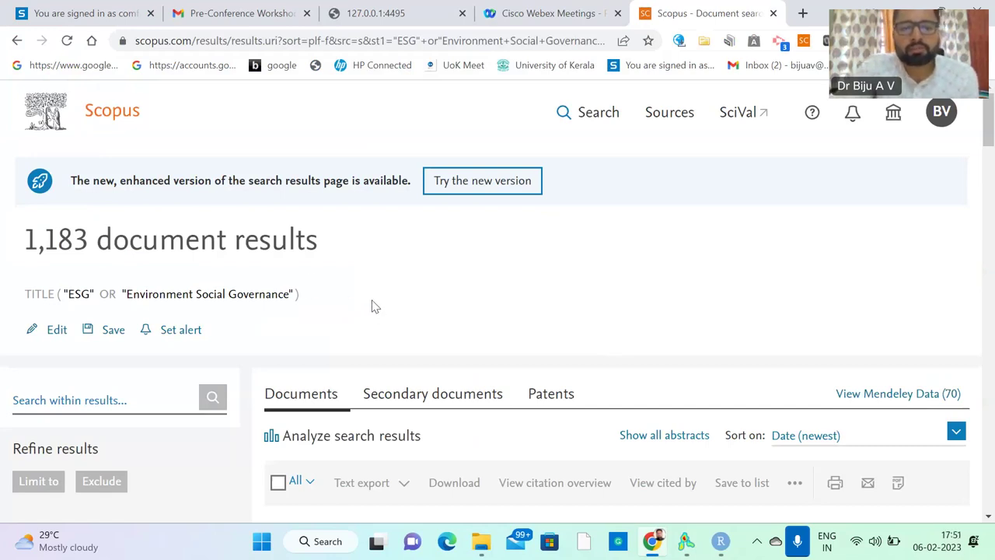
Review the titles, sources and years of the documents found for the ESG title search
scroll(371, 307, down, 1)
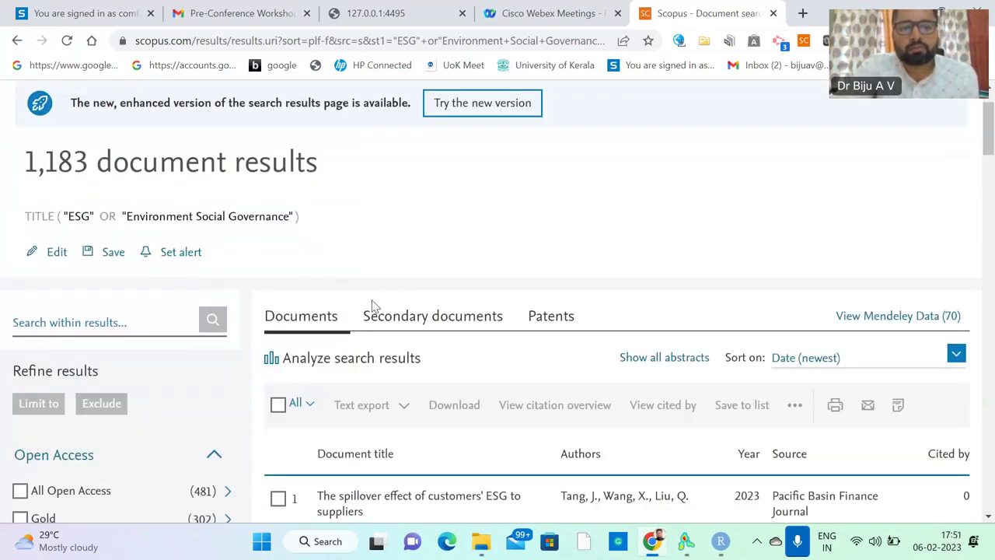
scroll(372, 306, down, 1)
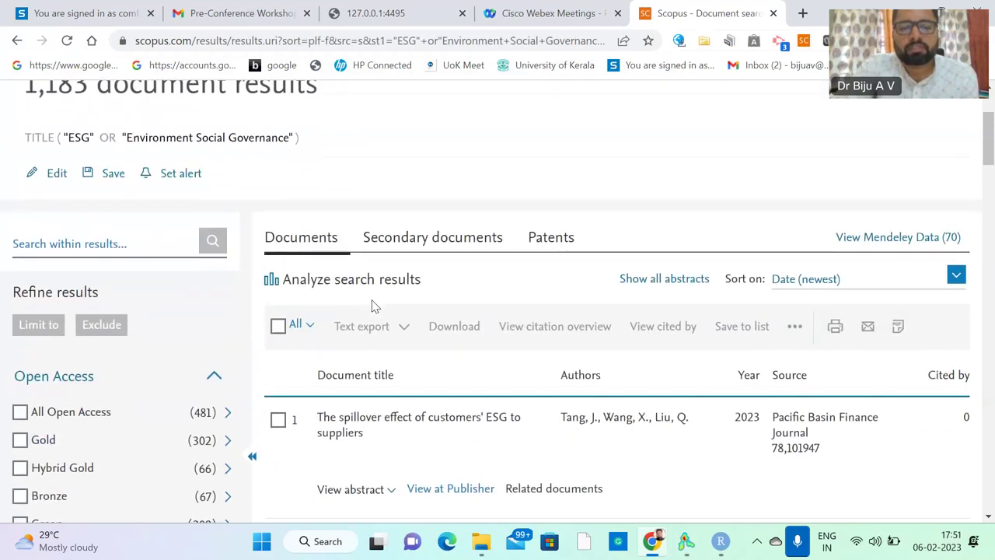
scroll(388, 362, down, 2)
scroll(398, 400, down, 1)
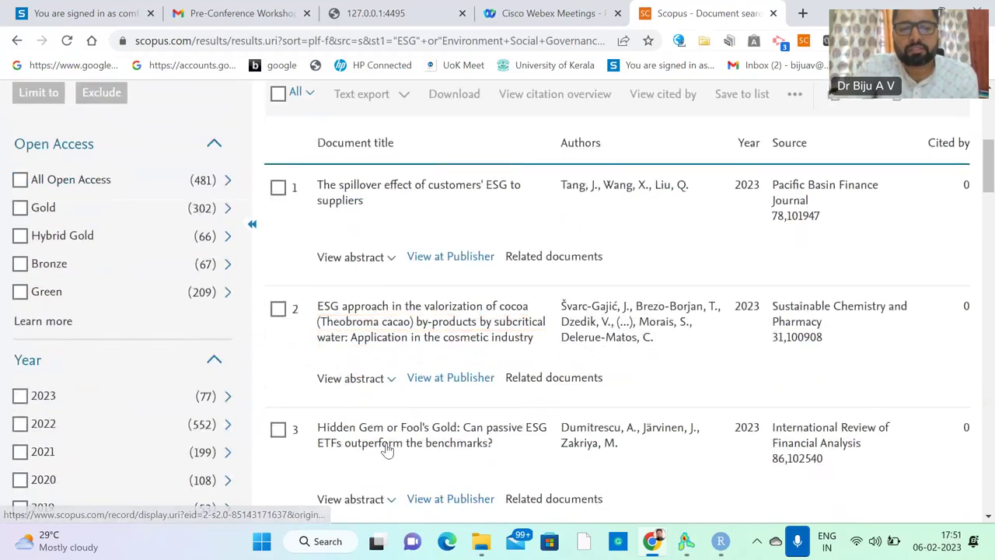
scroll(449, 432, down, 1)
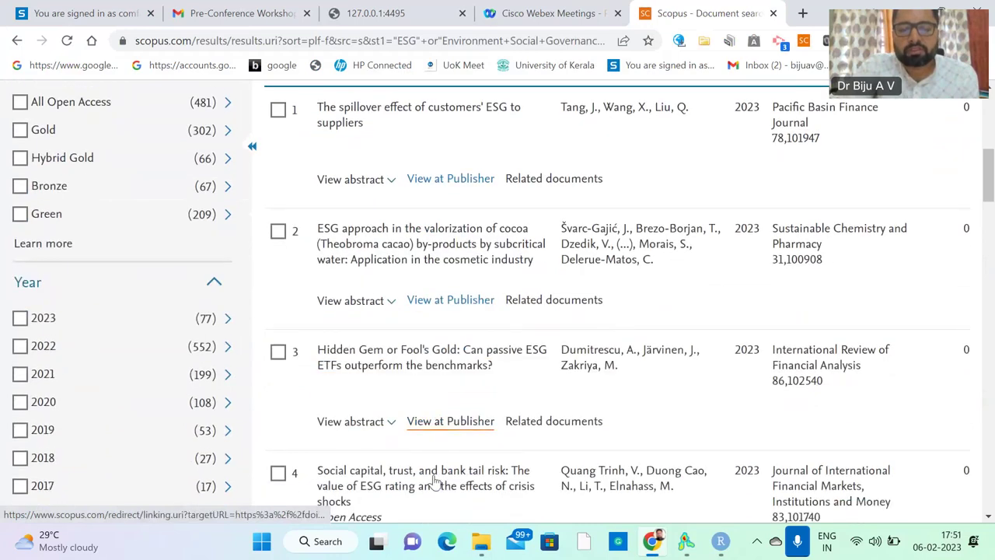
scroll(433, 476, down, 1)
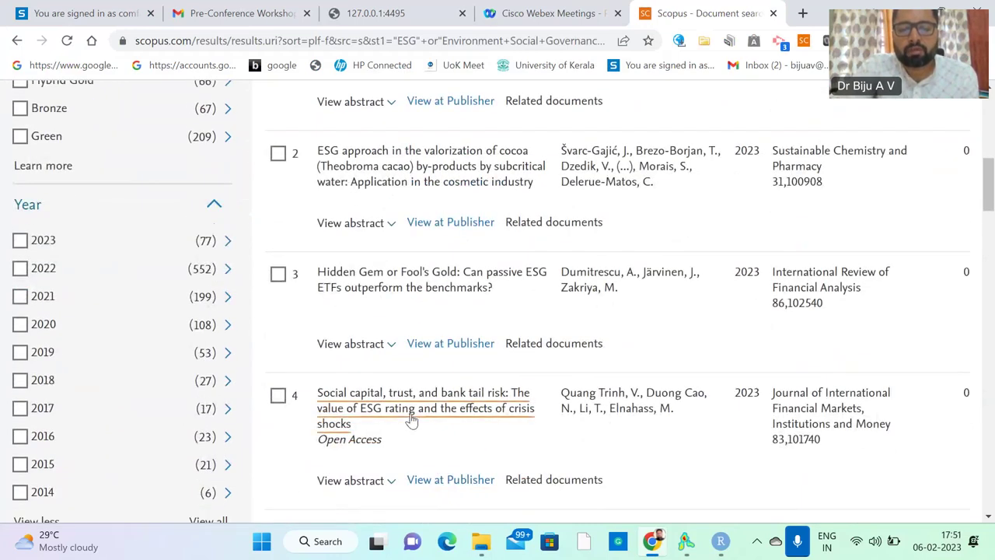
scroll(410, 420, down, 2)
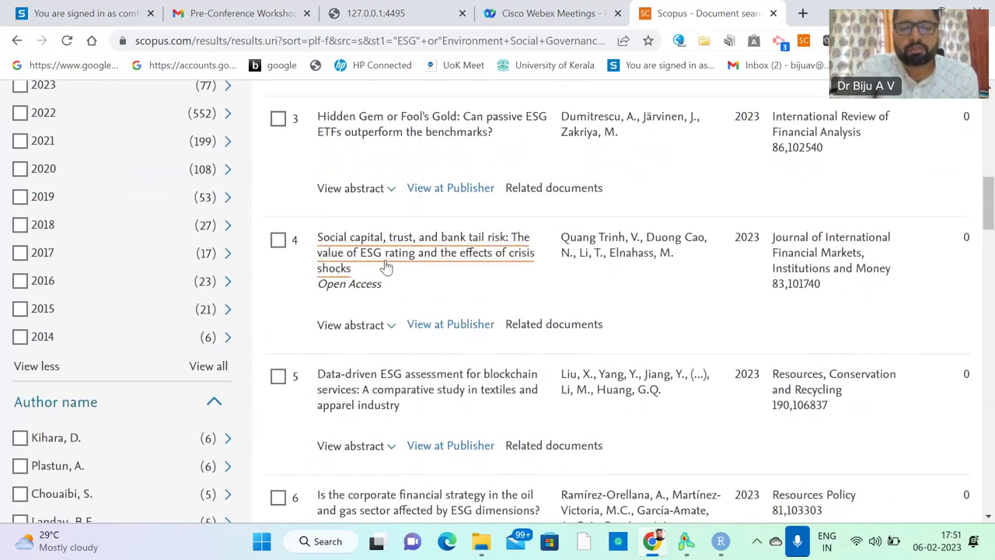
scroll(408, 388, down, 2)
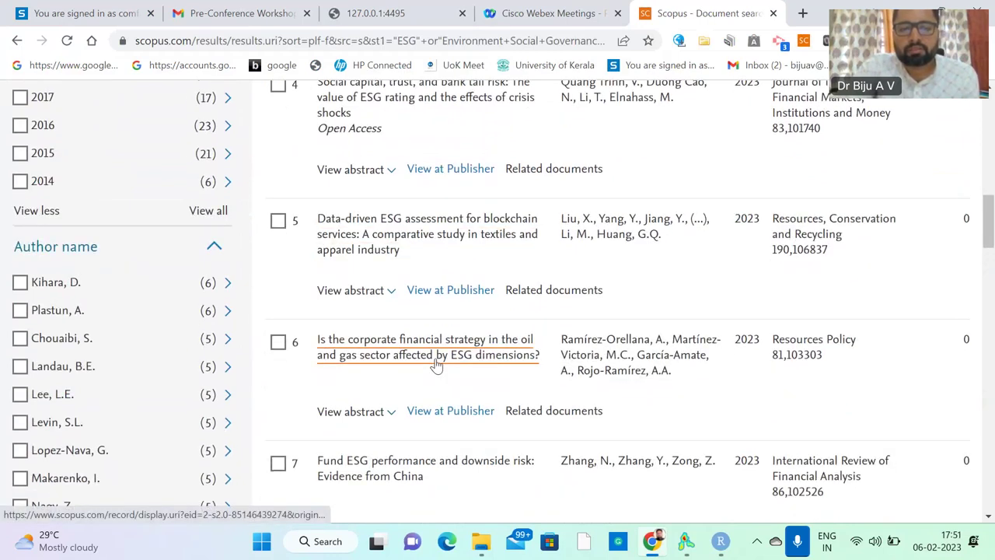
scroll(153, 369, up, 4)
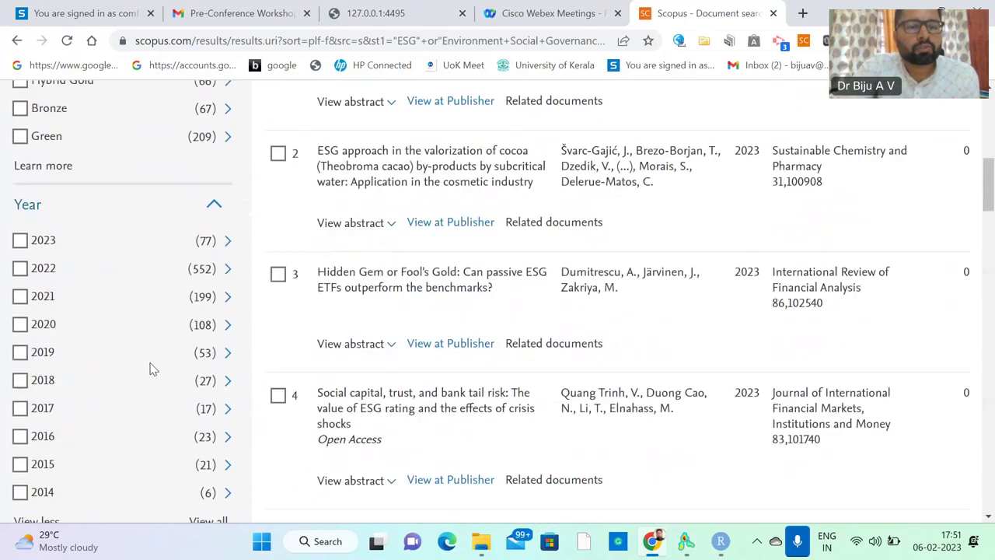
scroll(152, 377, up, 5)
Exclude the Engineering subject area from the document results
scroll(154, 389, down, 3)
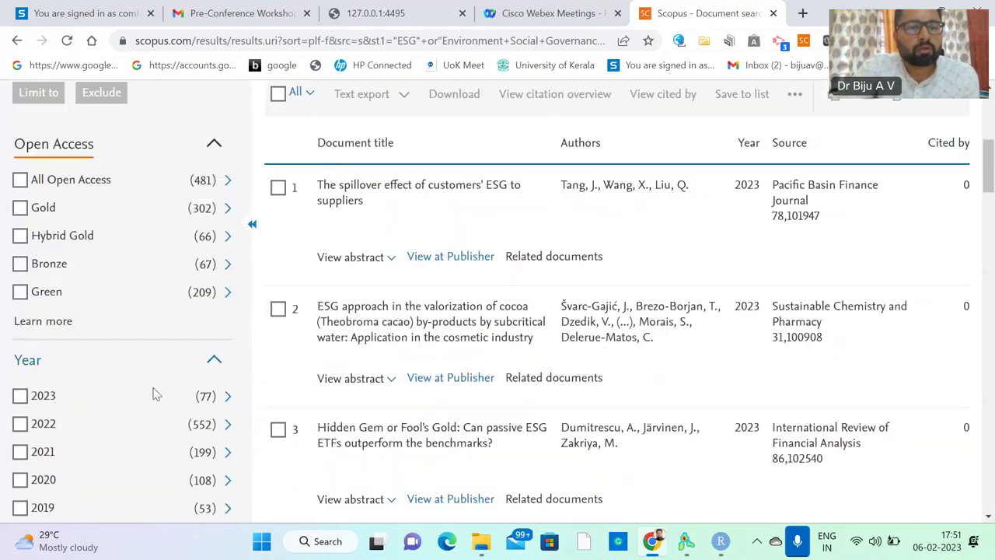
scroll(172, 324, down, 7)
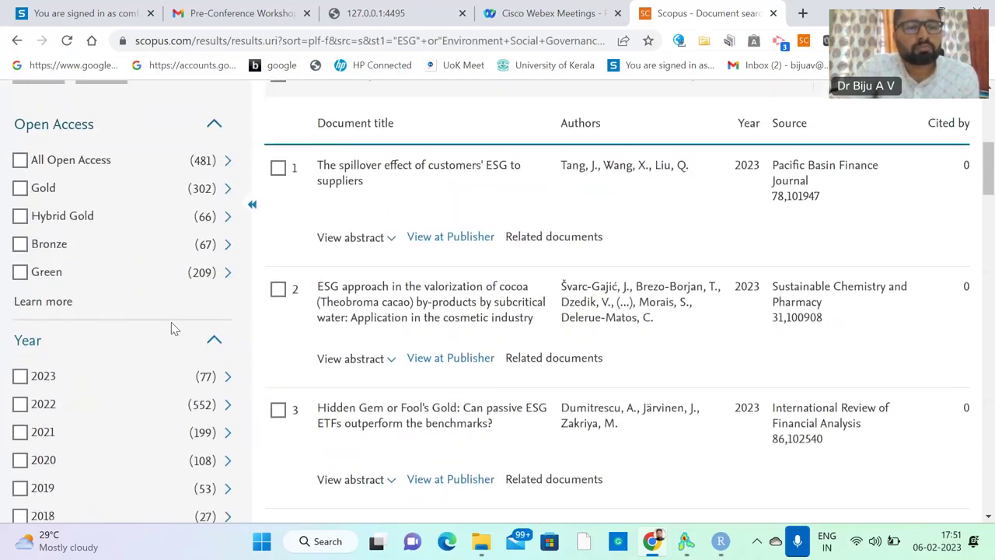
scroll(171, 331, down, 5)
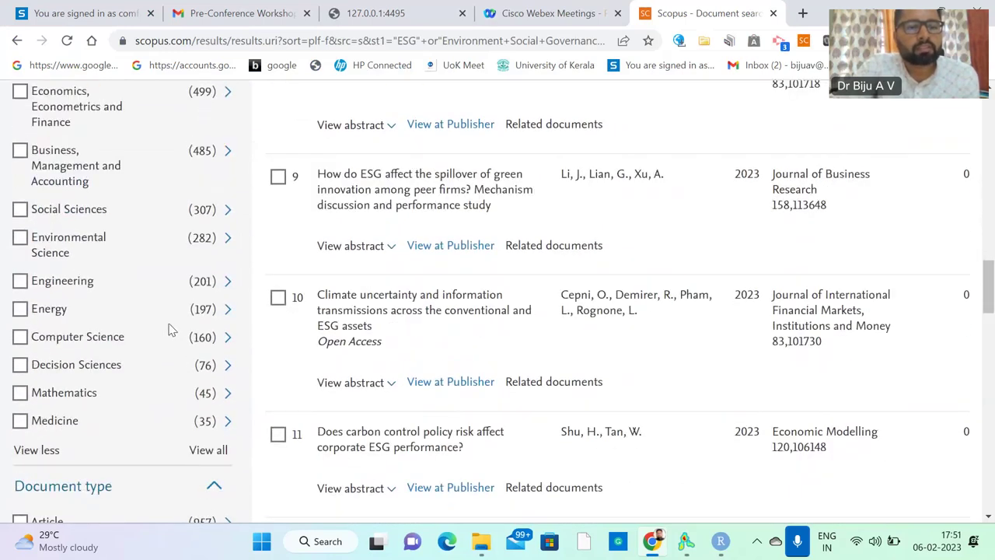
click(21, 283)
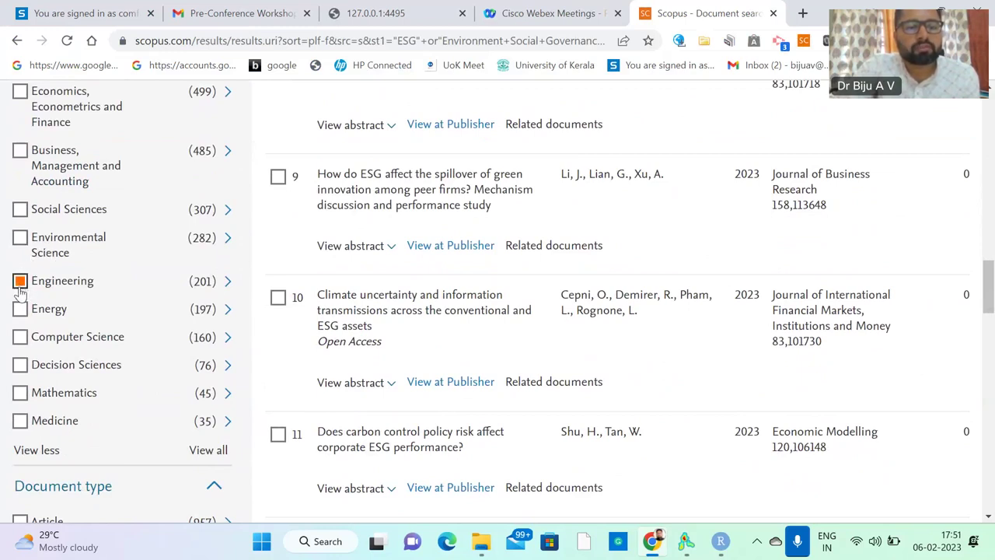
scroll(176, 271, up, 2)
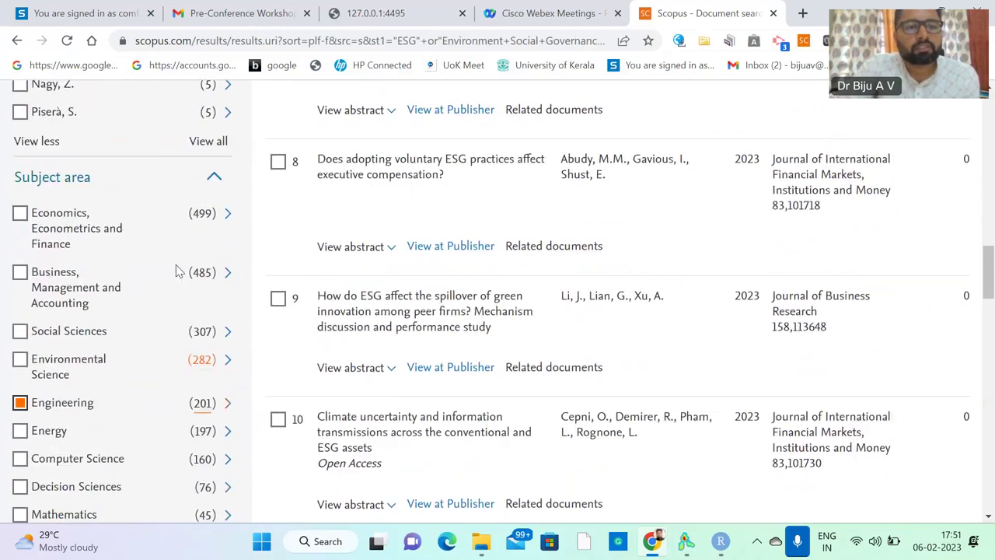
scroll(176, 271, up, 10)
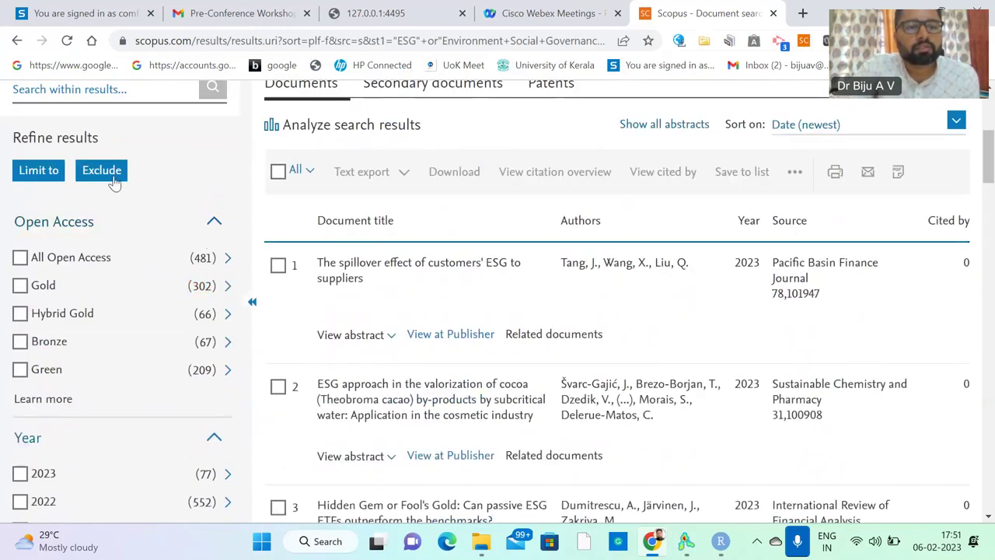
click(109, 172)
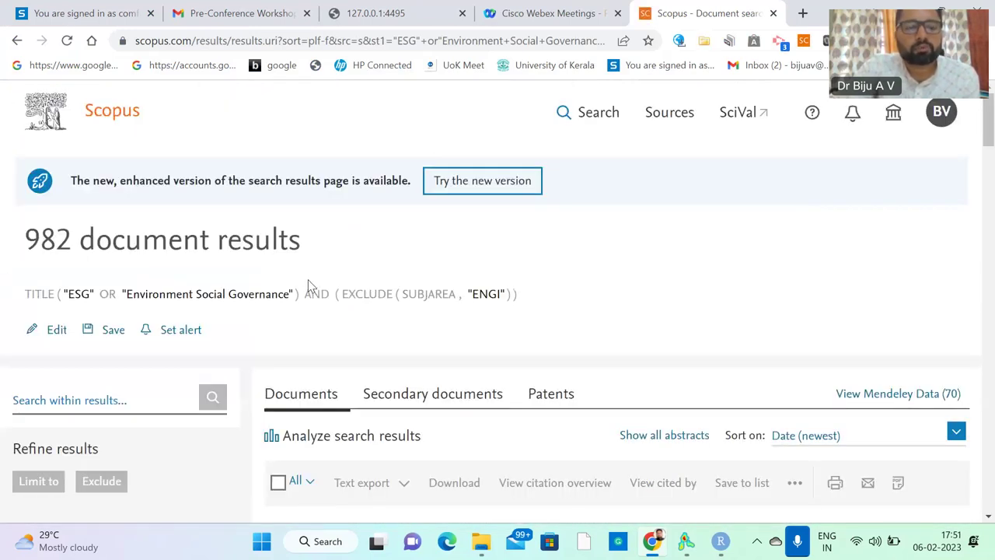
Exclude the subject areas Computer Science, Decision Sciences, Medicine and Mathematics from the document results
scroll(164, 398, down, 5)
scroll(163, 399, down, 8)
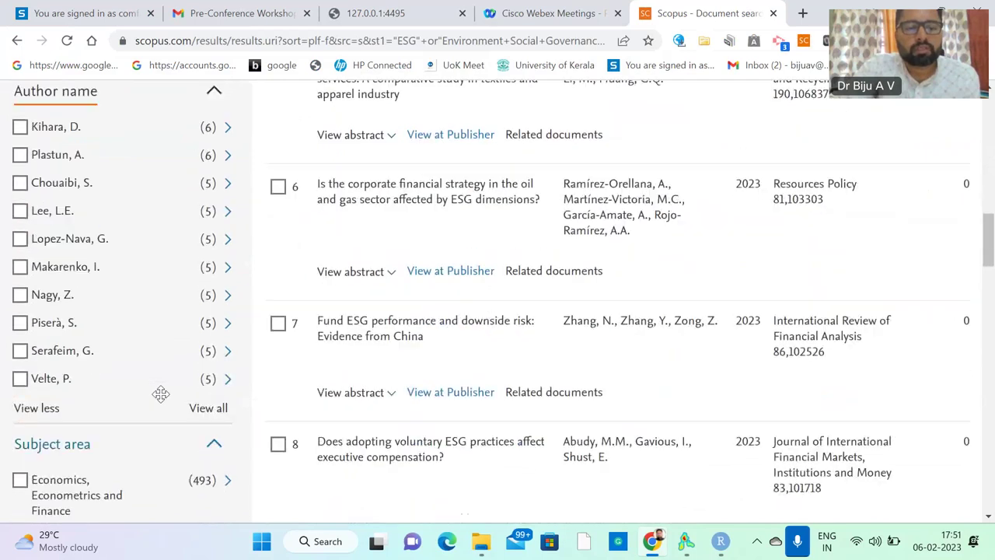
scroll(163, 399, down, 3)
scroll(163, 398, down, 3)
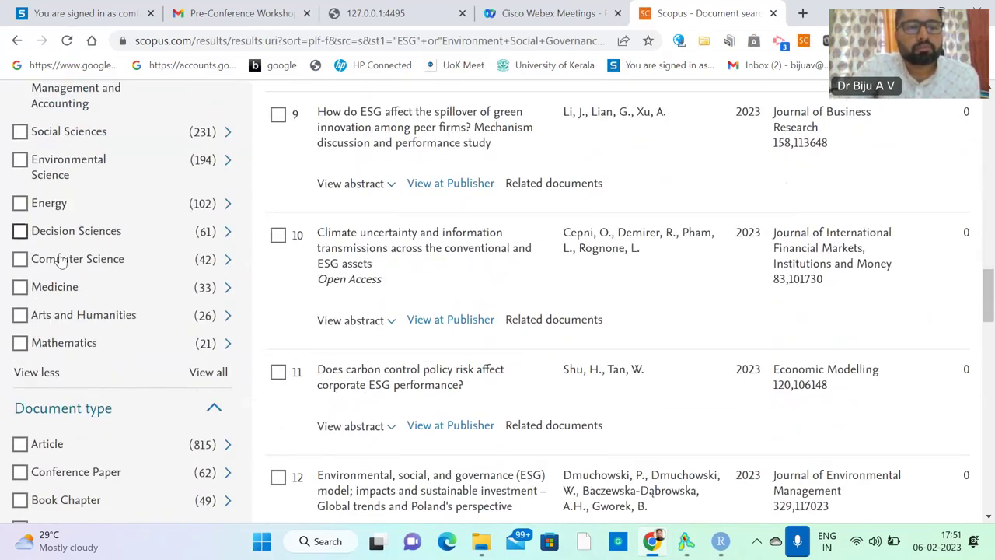
click(21, 258)
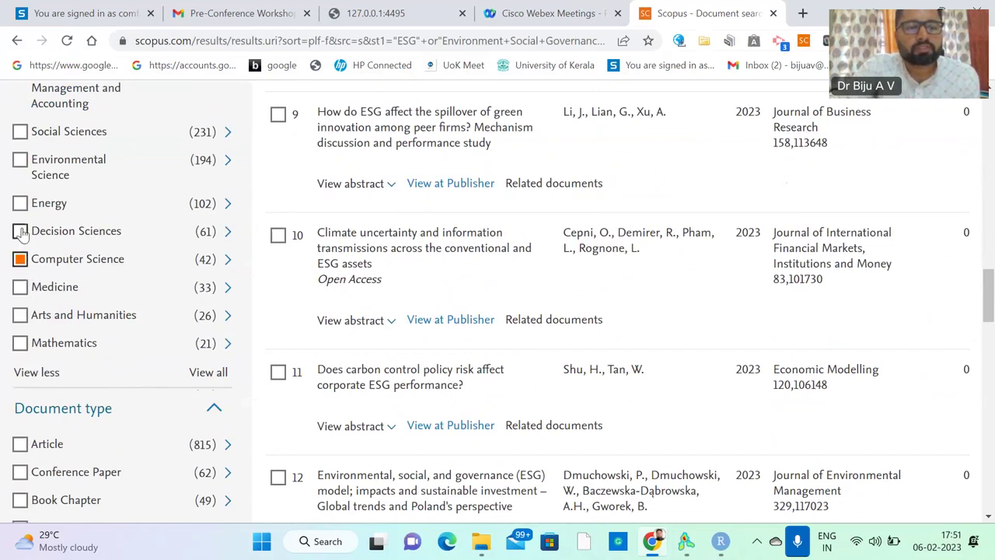
click(21, 231)
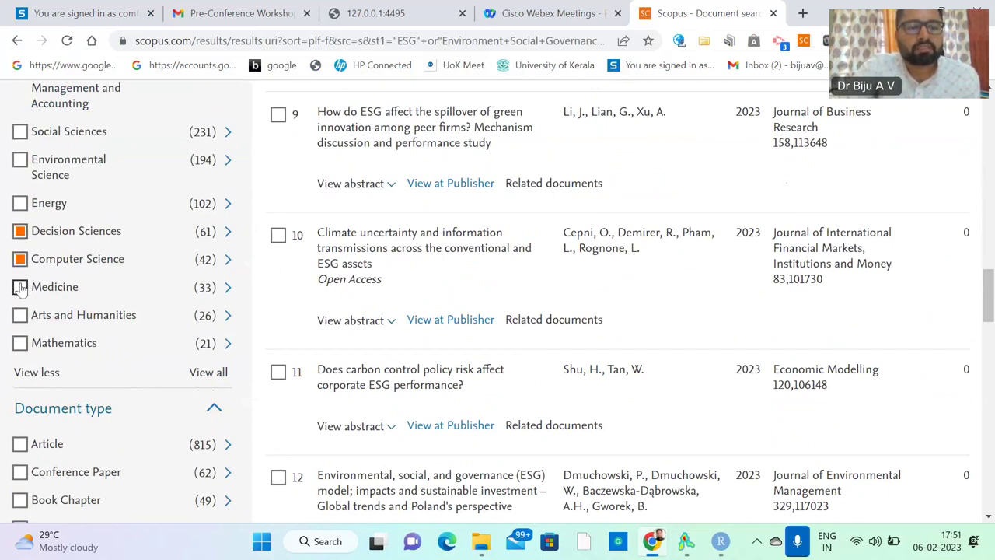
click(20, 287)
click(20, 345)
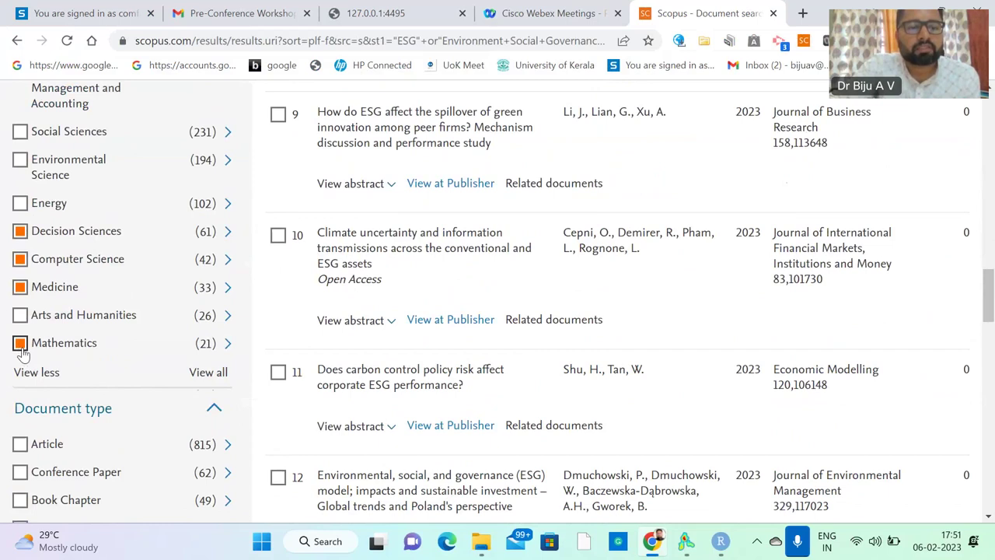
scroll(128, 314, up, 15)
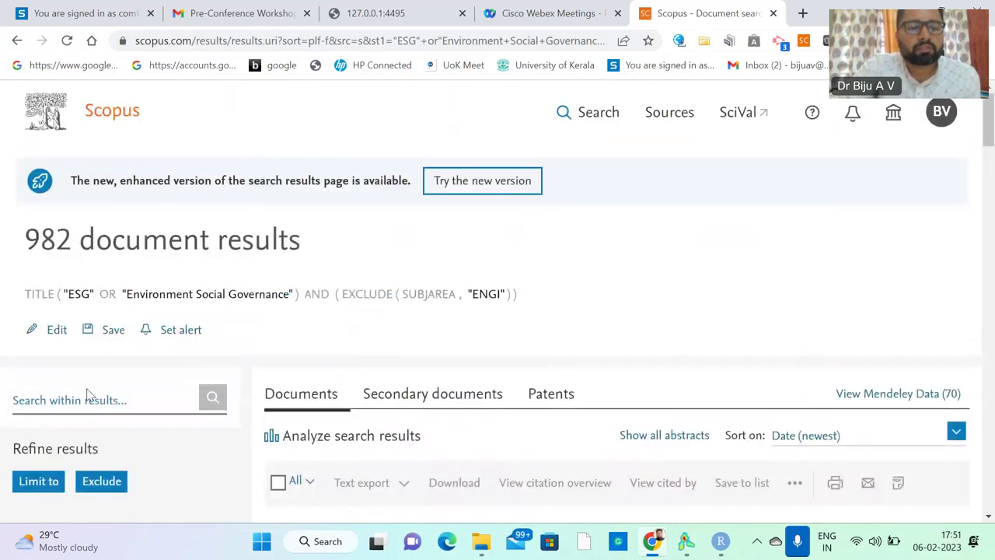
click(98, 481)
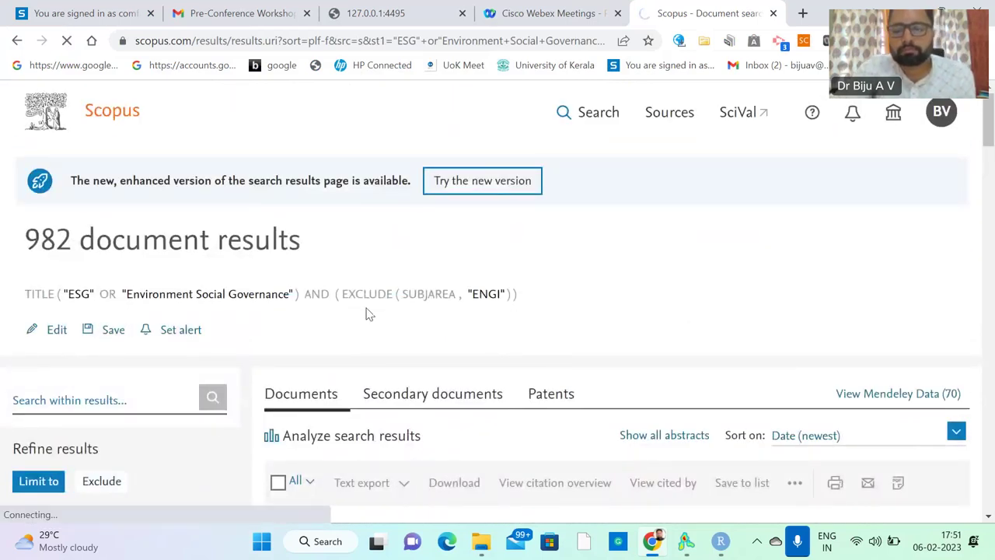
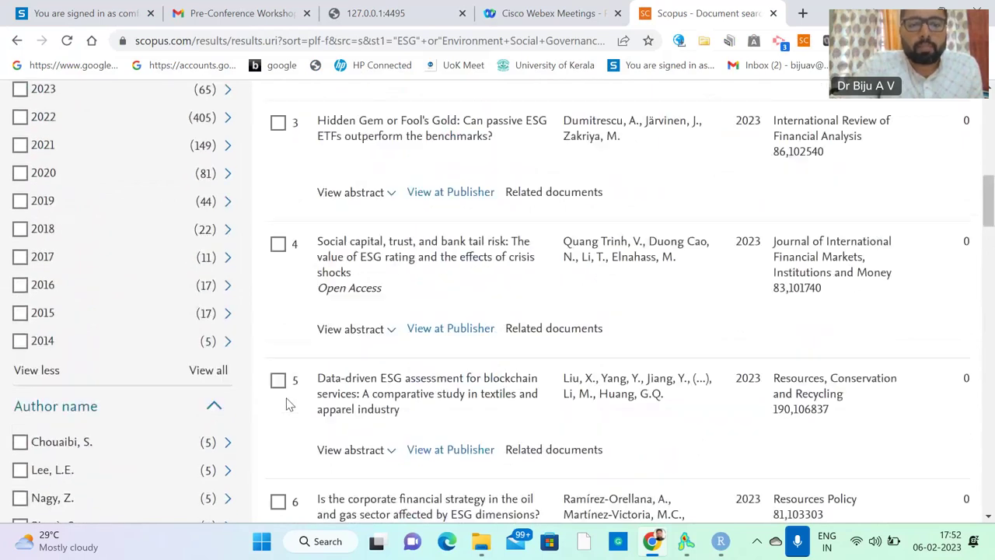
Select all the document results and export them in CSV format with every information field included
scroll(282, 349, down, 2)
click(280, 345)
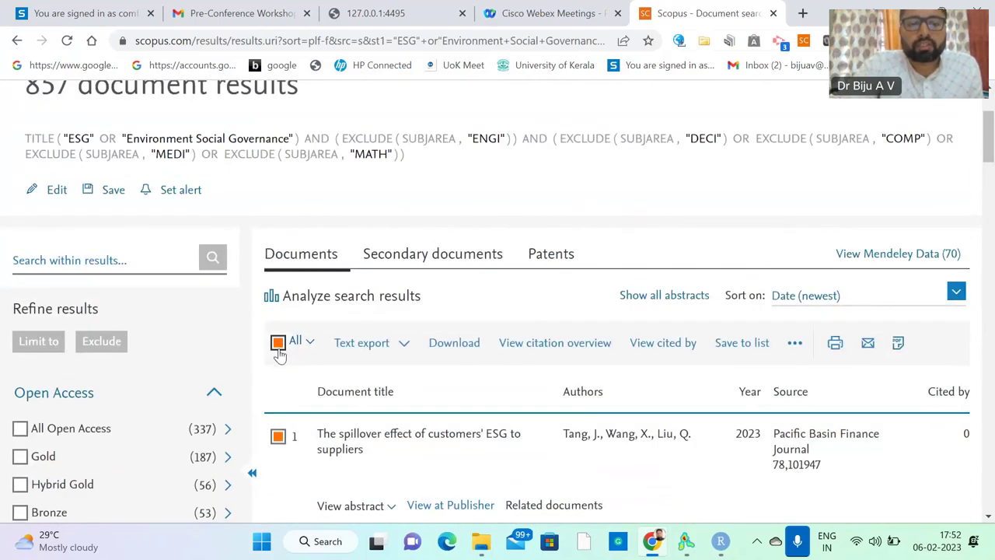
click(404, 347)
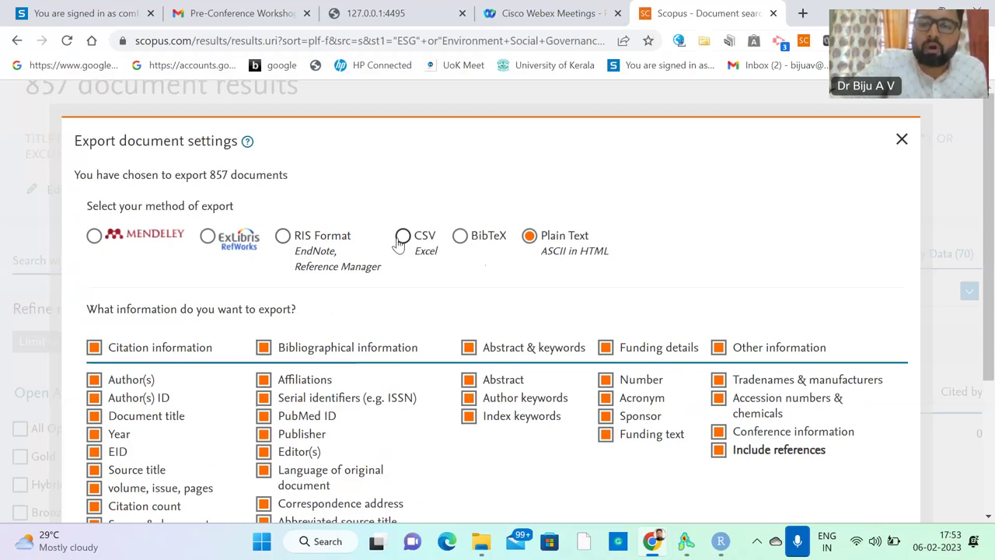
click(403, 239)
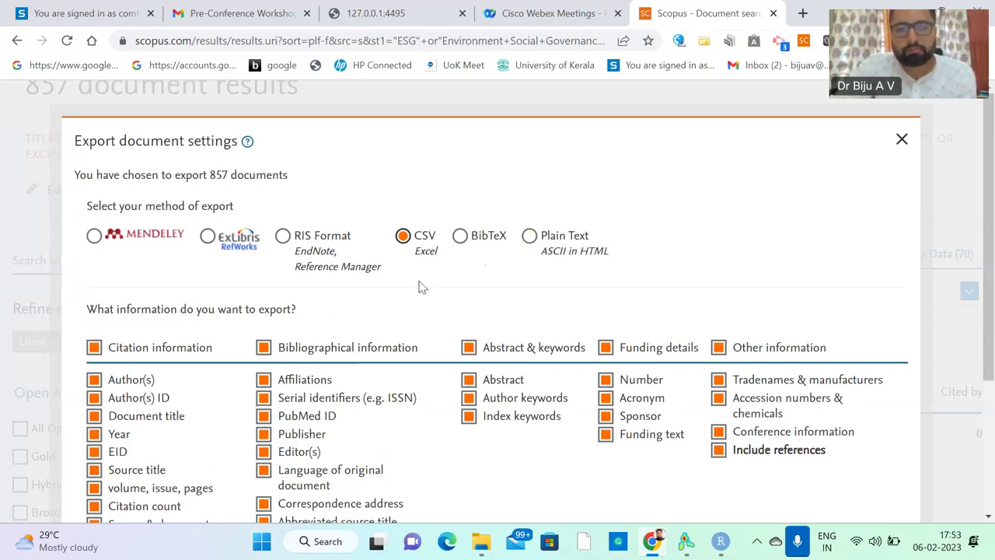
scroll(418, 284, down, 3)
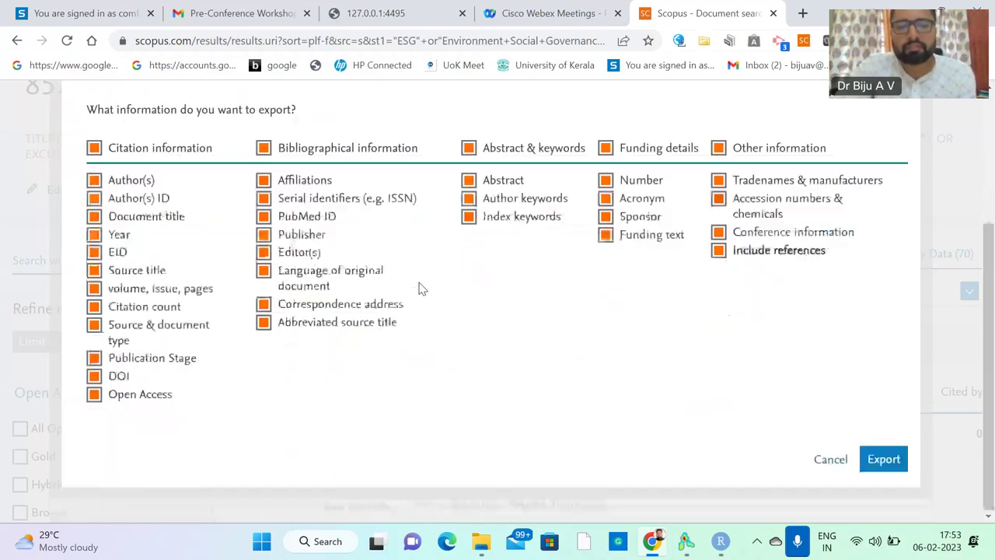
click(884, 464)
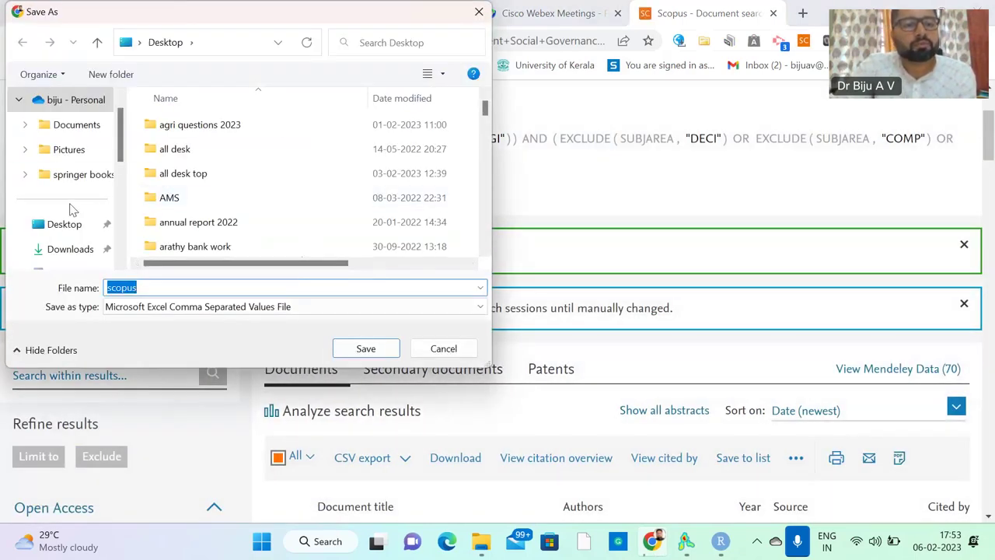
Choose the Wollong folder on the Desktop as the save location for the exported file
scroll(62, 241, down, 2)
scroll(62, 243, up, 3)
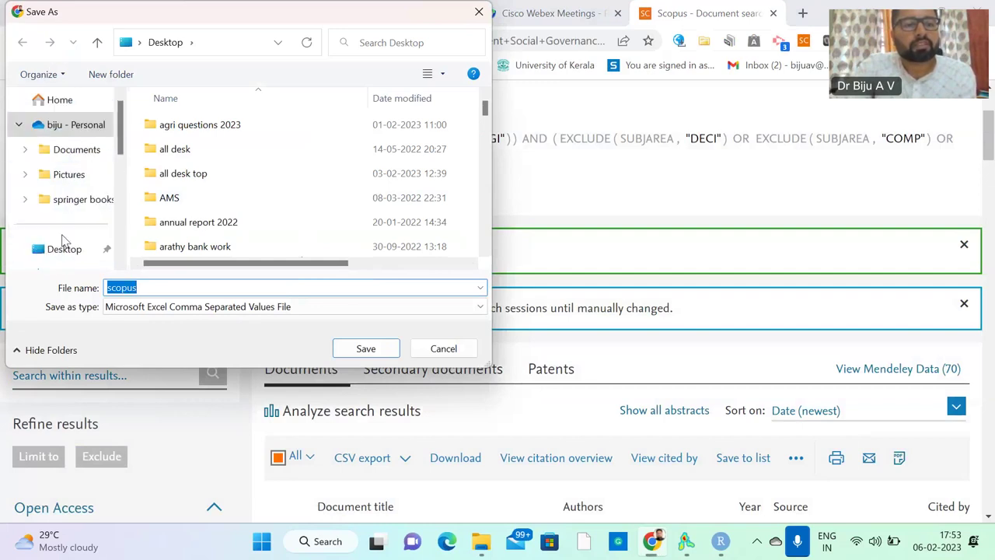
click(60, 250)
scroll(186, 203, down, 15)
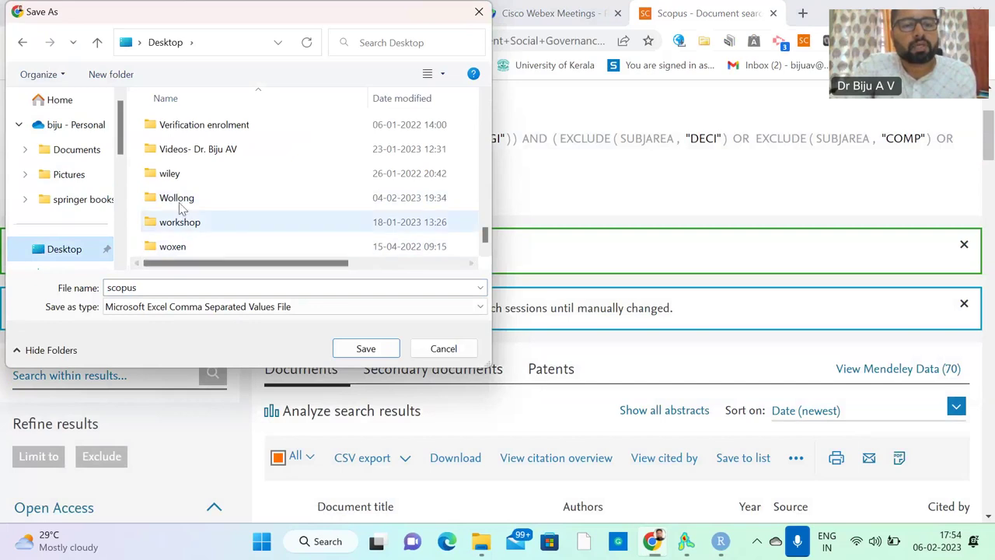
click(175, 200)
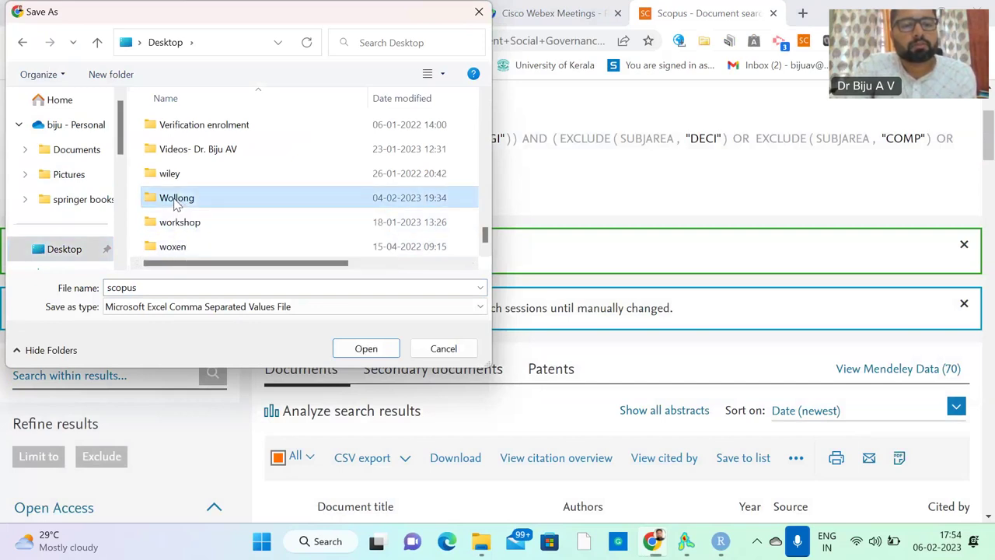
double_click(176, 199)
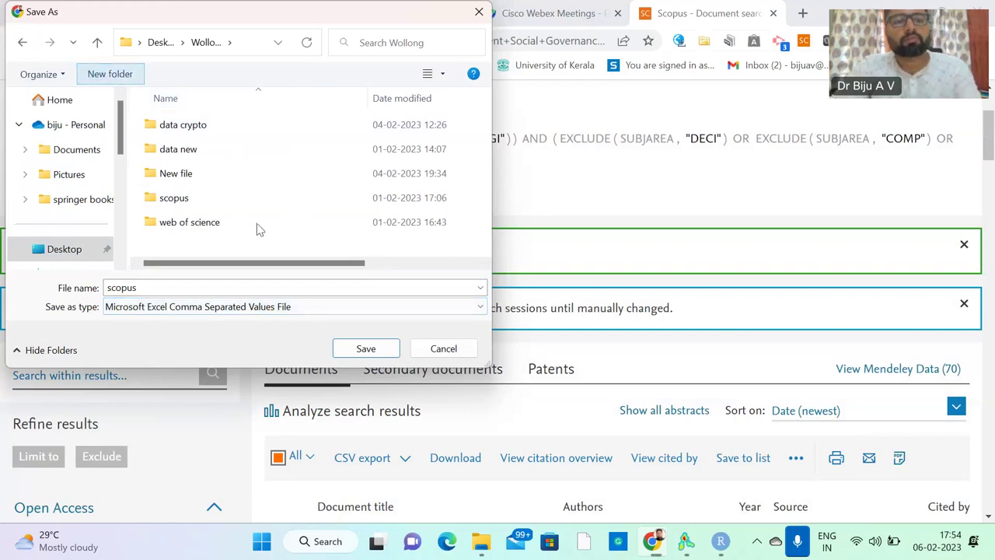
Create a folder named "data set 06 2023" inside Wollong and open it
text(data set)
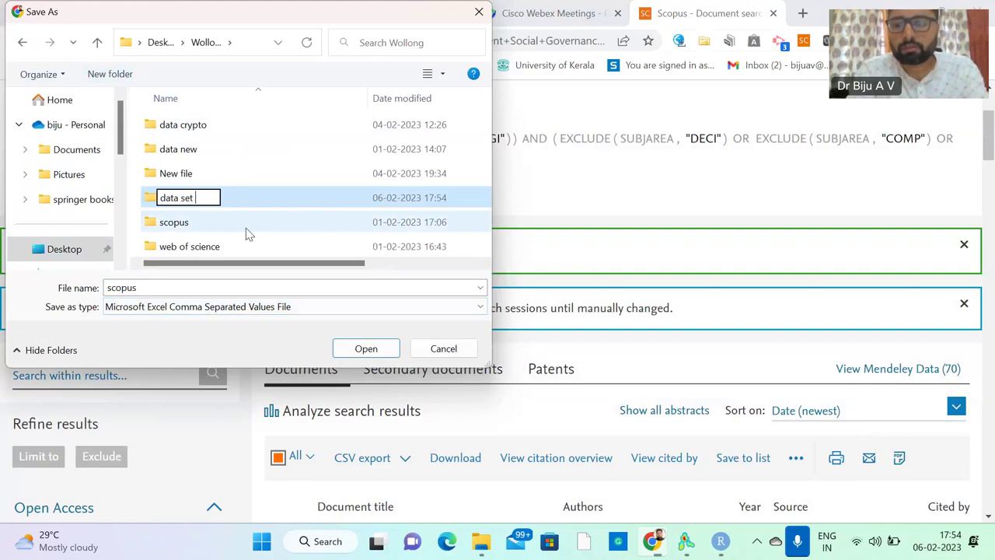
text( 06)
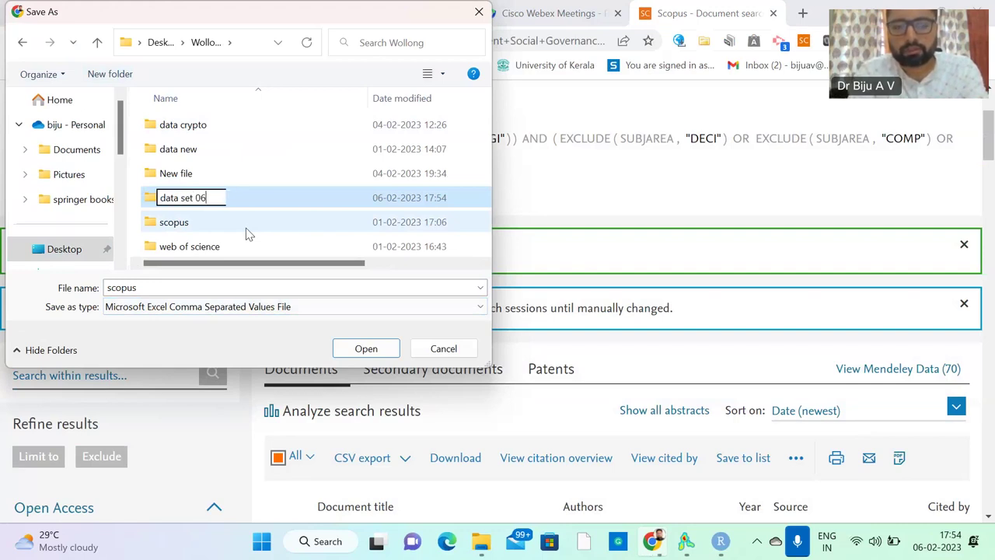
text( 202)
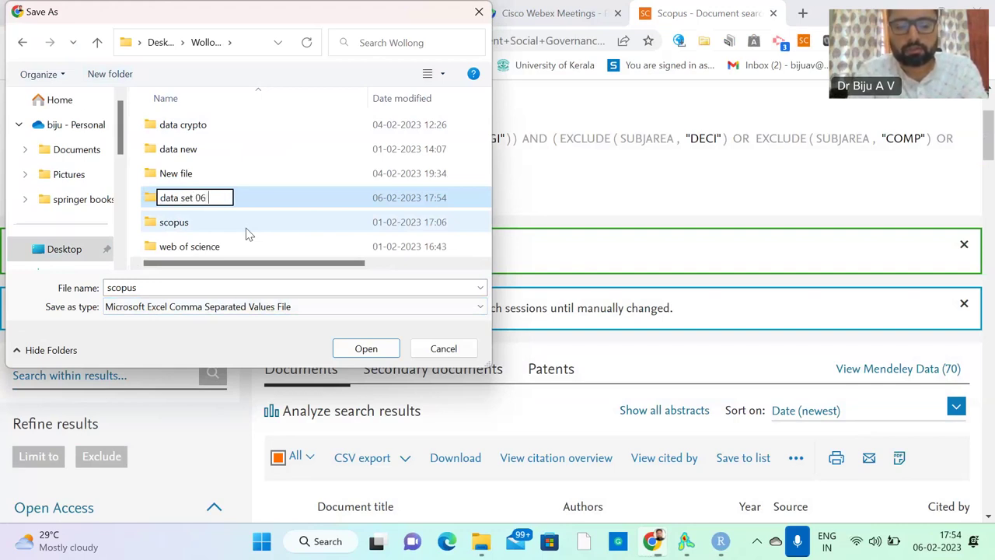
text(3)
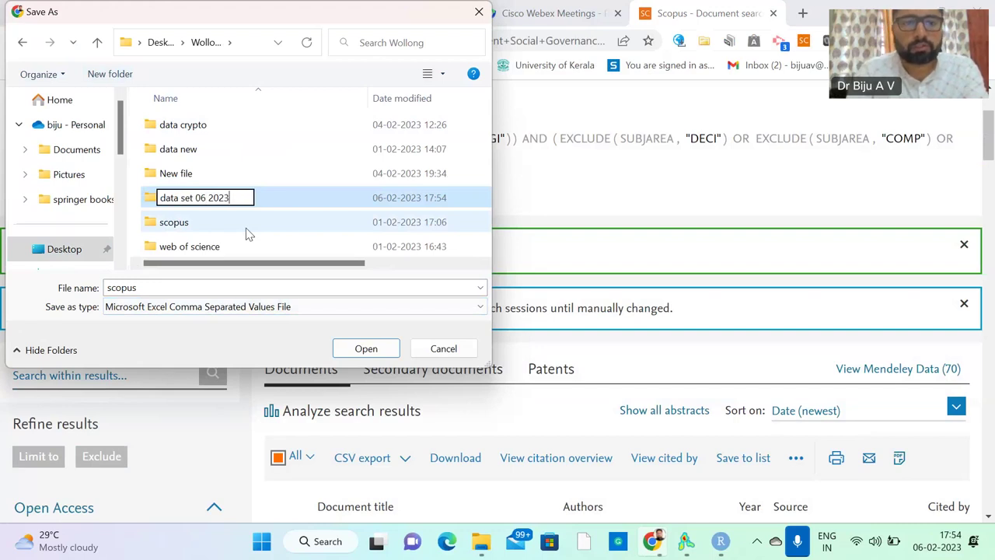
double_click(149, 200)
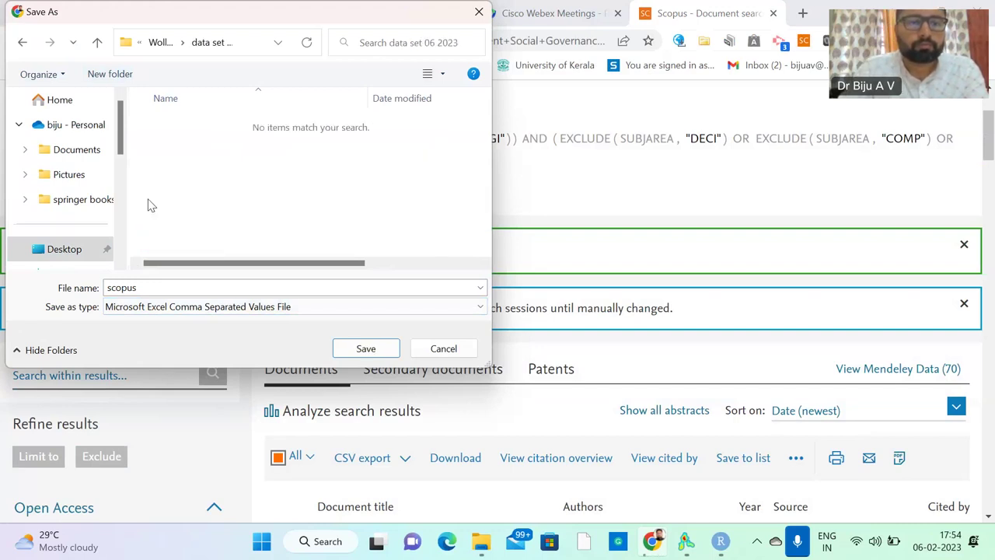
Save the exported CSV file under the name ESG
double_click(145, 289)
text(ESG)
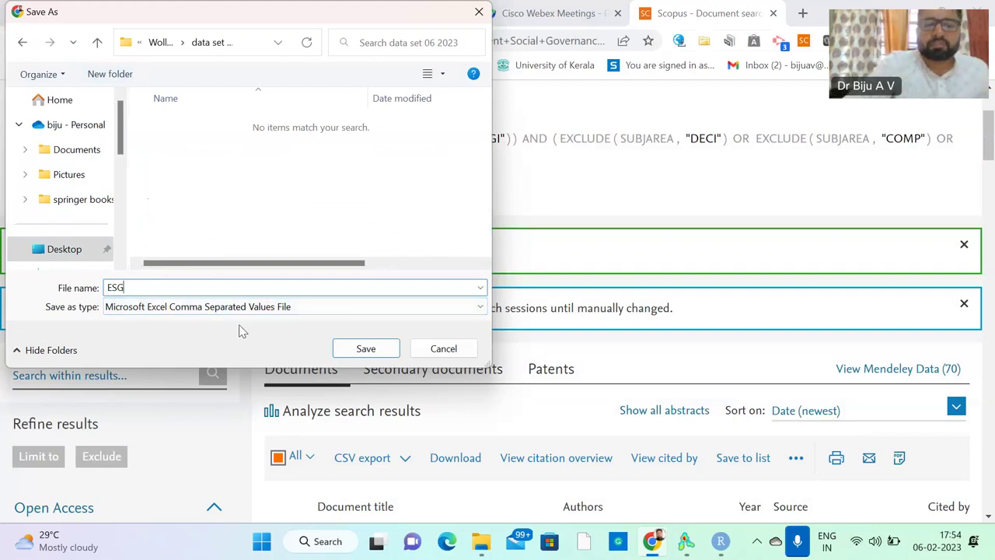
click(358, 349)
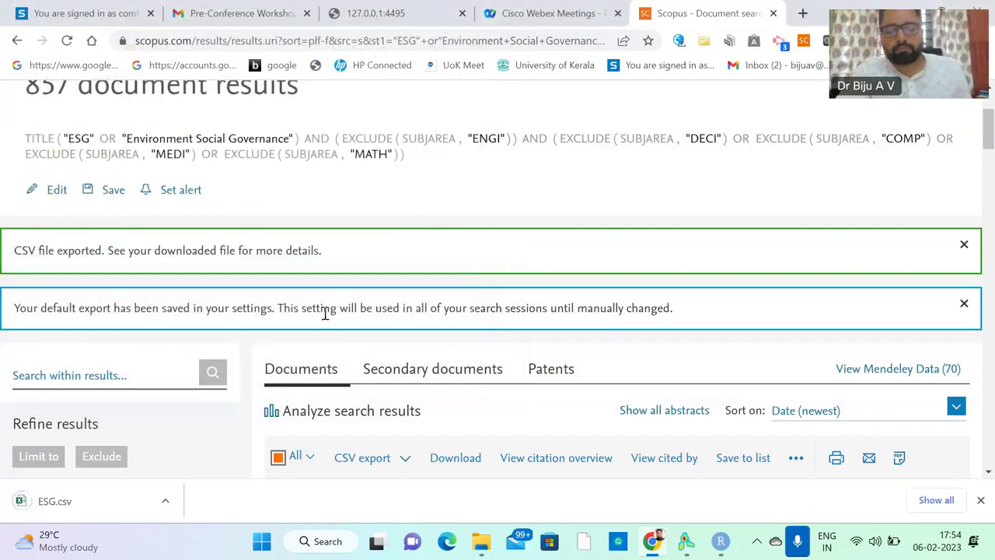
Open the downloaded ESG.csv in Excel and close Document Recovery, choosing to view the recovered files later
click(86, 503)
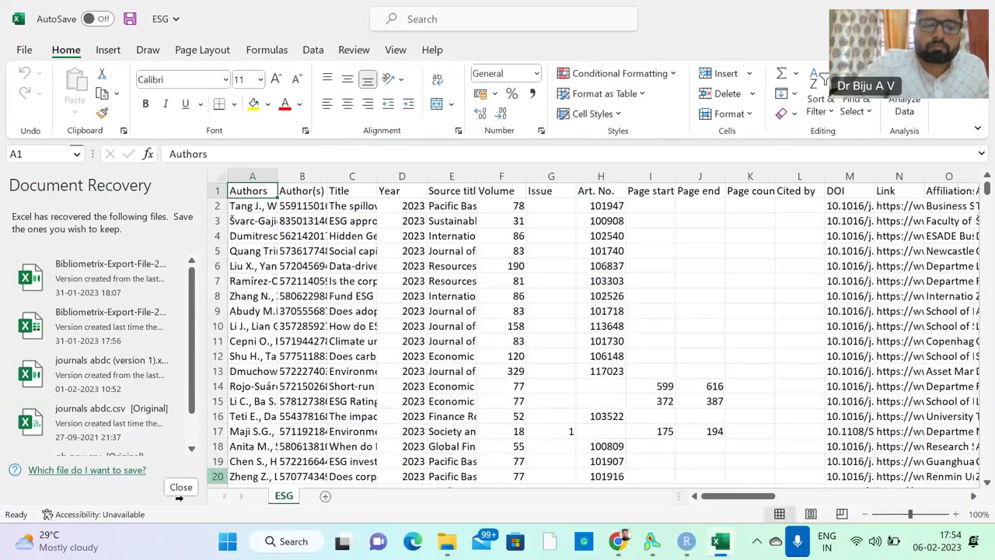
click(181, 486)
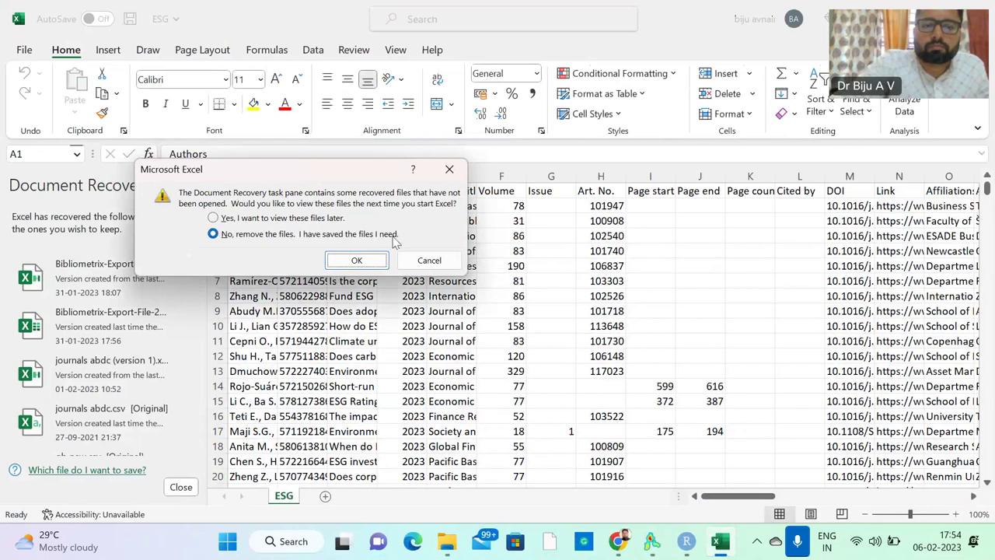
click(350, 262)
click(271, 220)
click(347, 259)
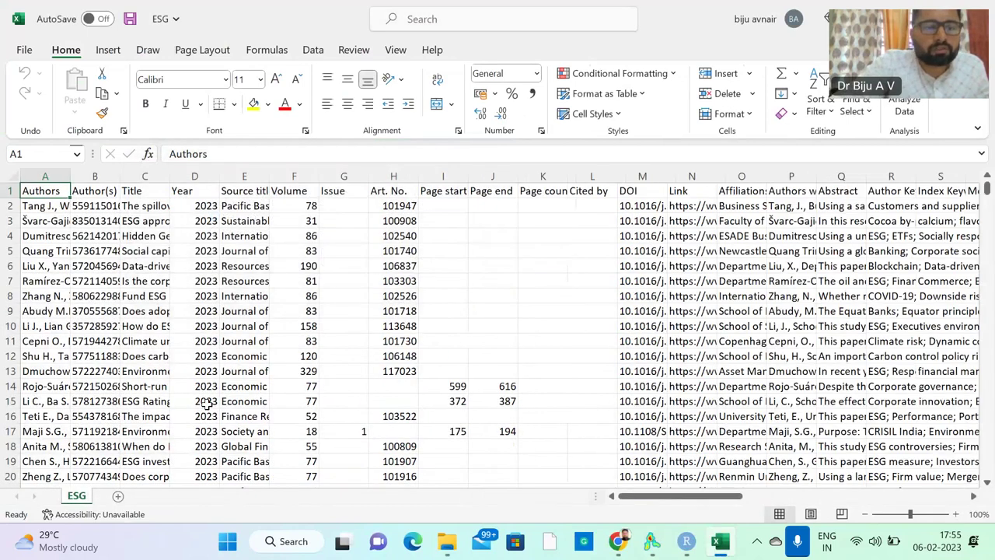
Examine the exported records in the ESG sheet from the first row to the last
scroll(206, 394, down, 14)
scroll(206, 395, down, 14)
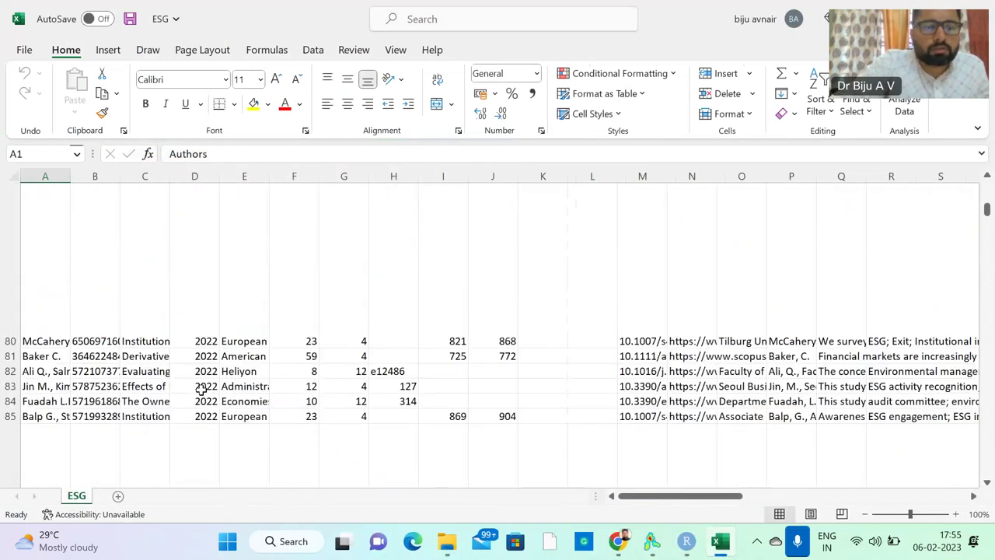
scroll(201, 389, up, 6)
scroll(200, 389, down, 10)
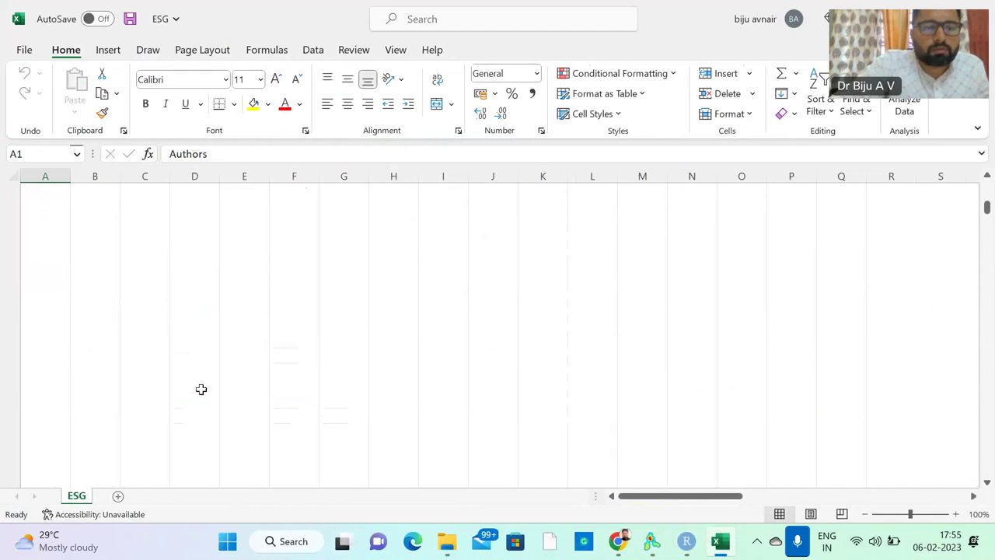
scroll(201, 388, up, 8)
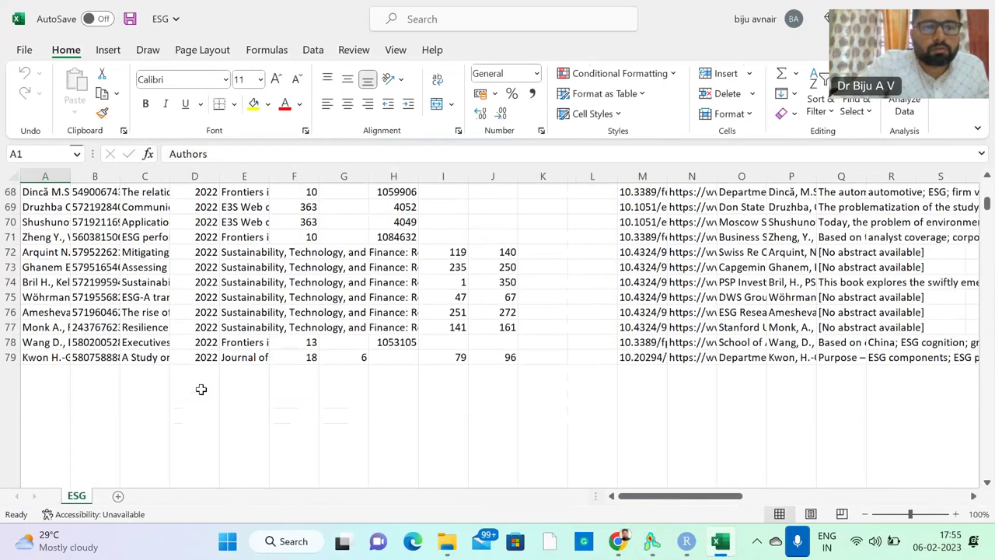
scroll(201, 389, up, 15)
scroll(200, 390, up, 7)
scroll(200, 388, down, 20)
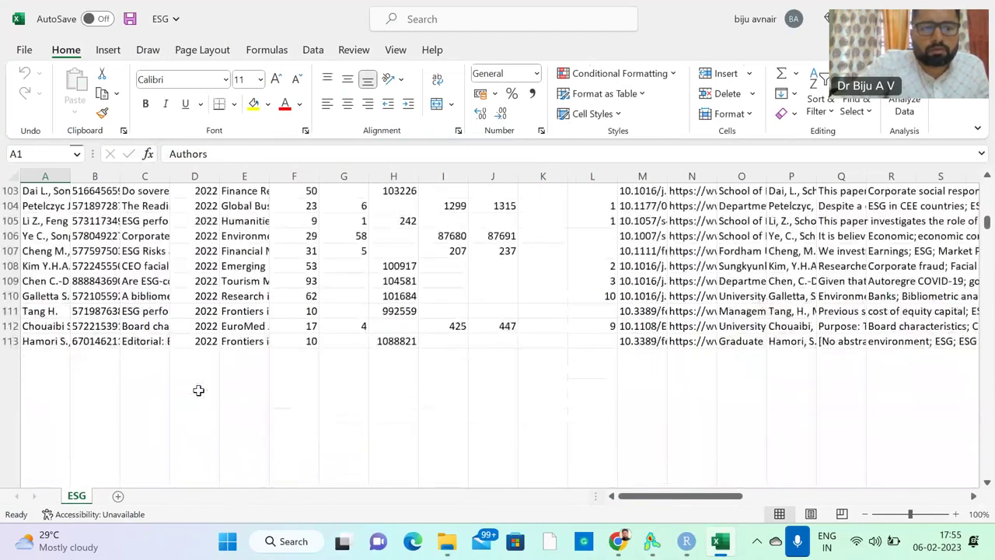
scroll(198, 391, down, 12)
scroll(198, 391, down, 20)
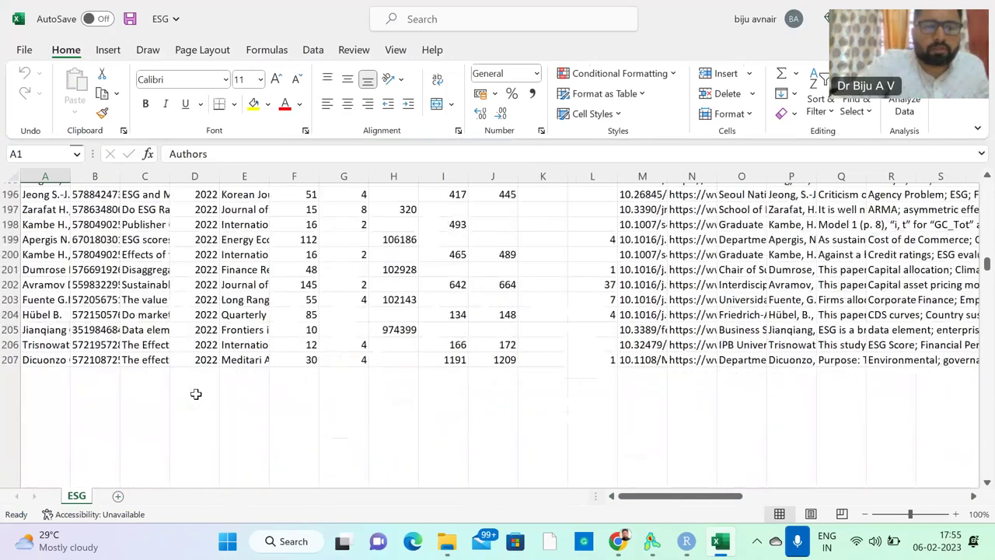
scroll(196, 394, down, 1)
scroll(196, 394, down, 4)
drag(986, 270, 990, 469)
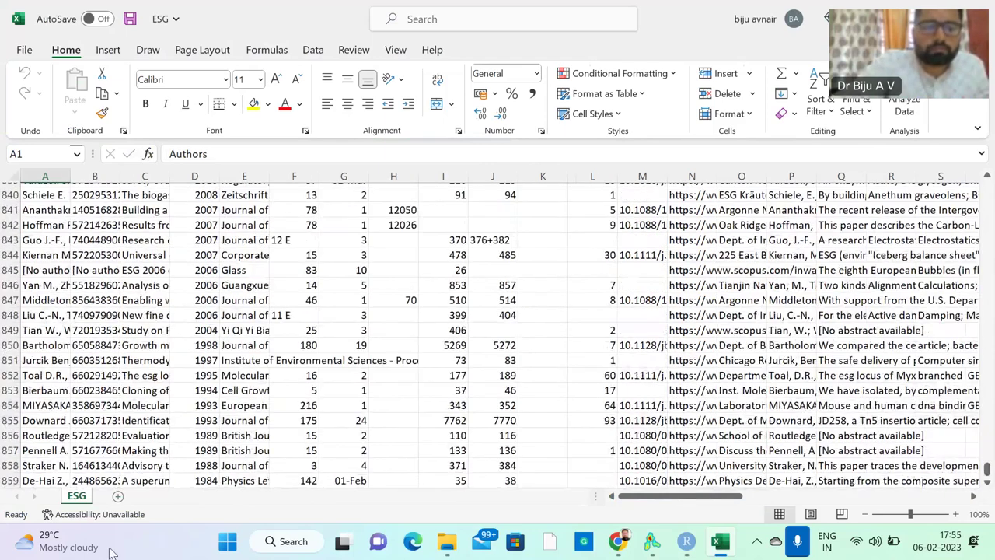
scroll(109, 453, down, 7)
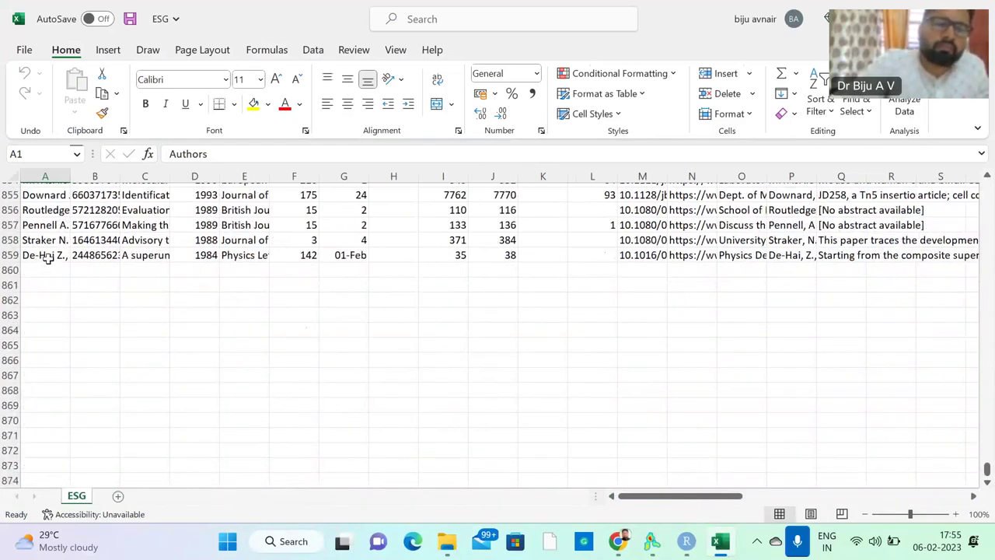
scroll(100, 242, up, 3)
scroll(101, 240, up, 12)
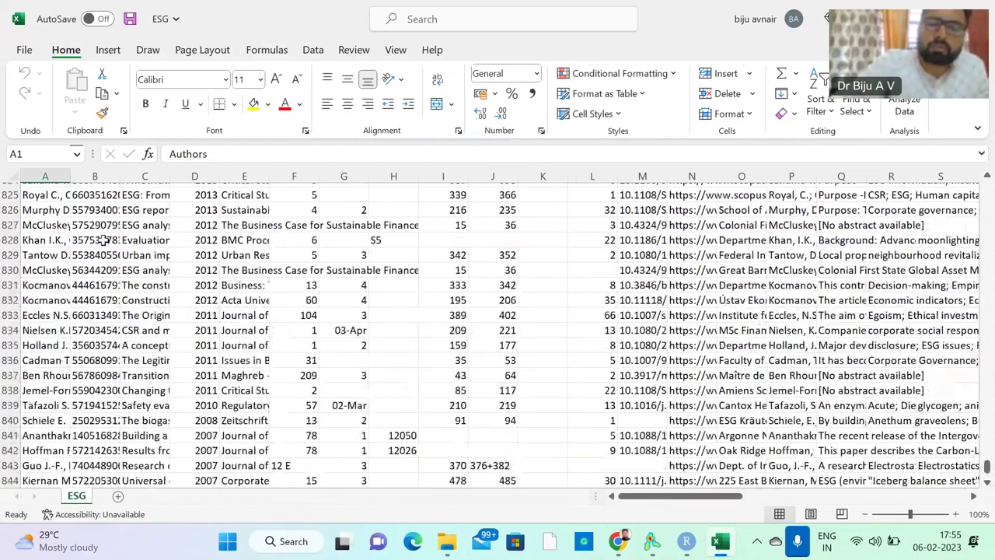
scroll(106, 238, up, 9)
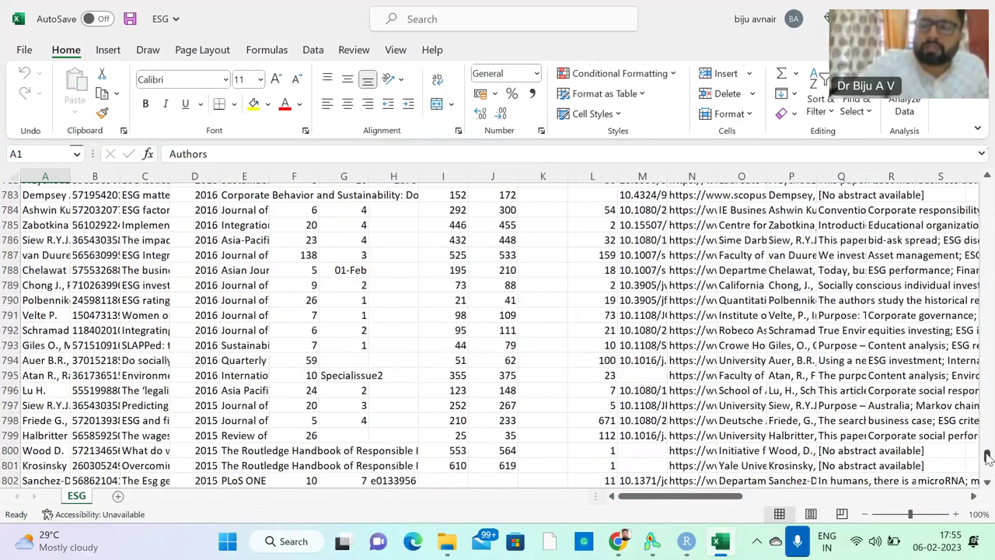
drag(987, 457, 986, 440)
drag(992, 256, 992, 191)
drag(985, 420, 986, 187)
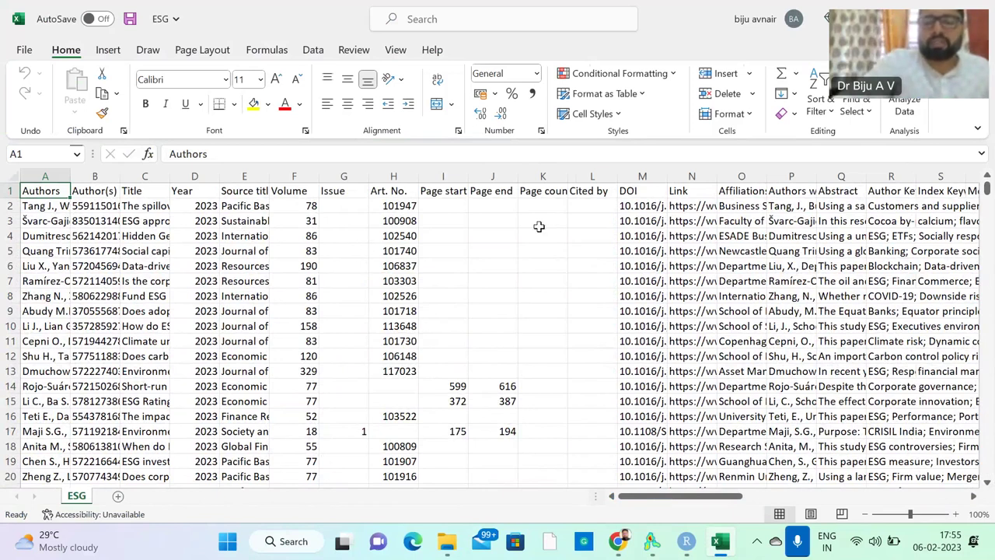
Switch to the running biblioshiny app in Chrome and open its Load Data page
click(685, 542)
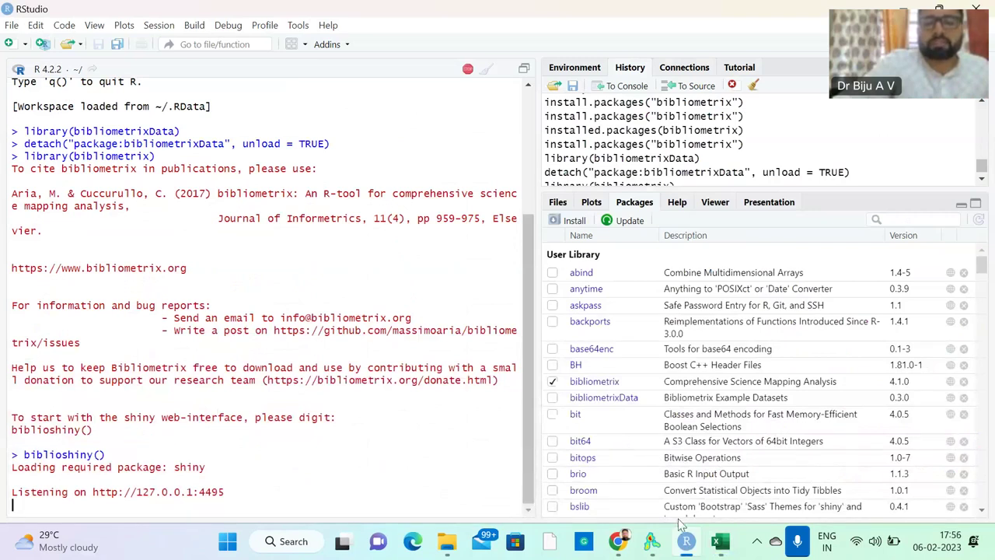
click(618, 542)
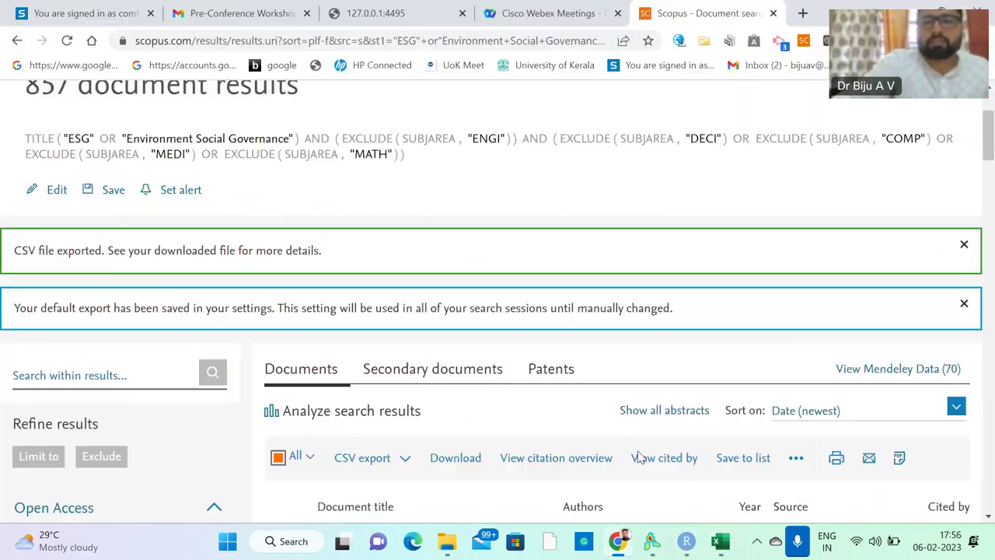
click(408, 18)
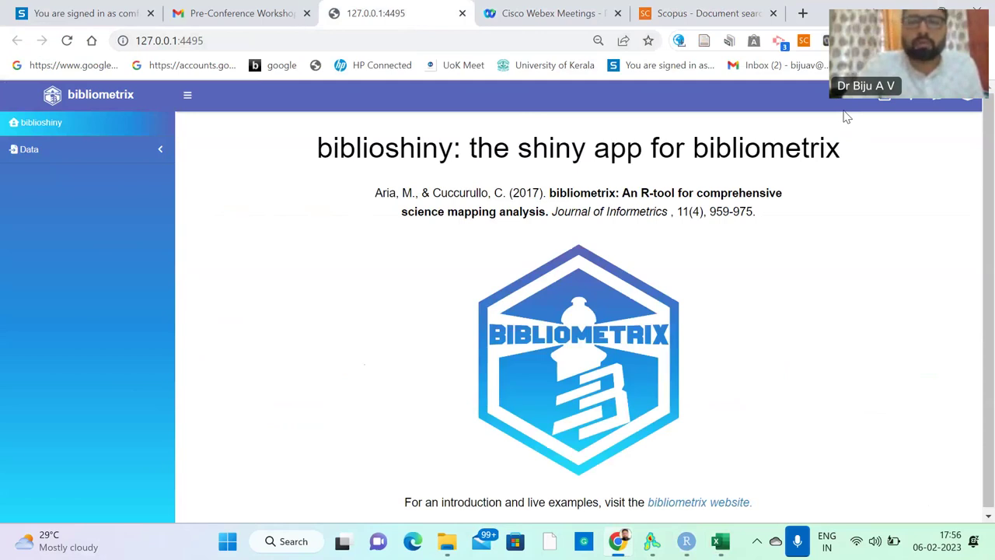
click(42, 152)
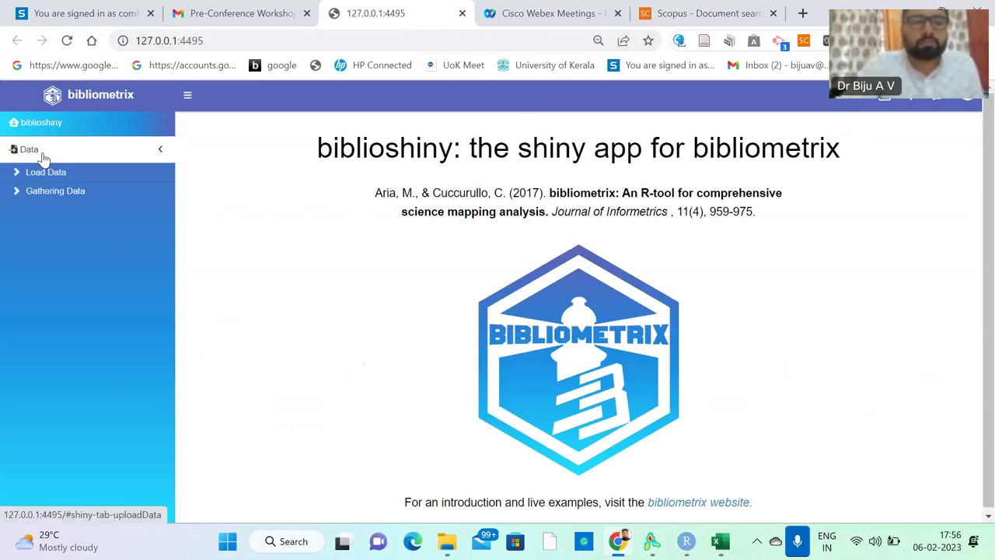
click(44, 177)
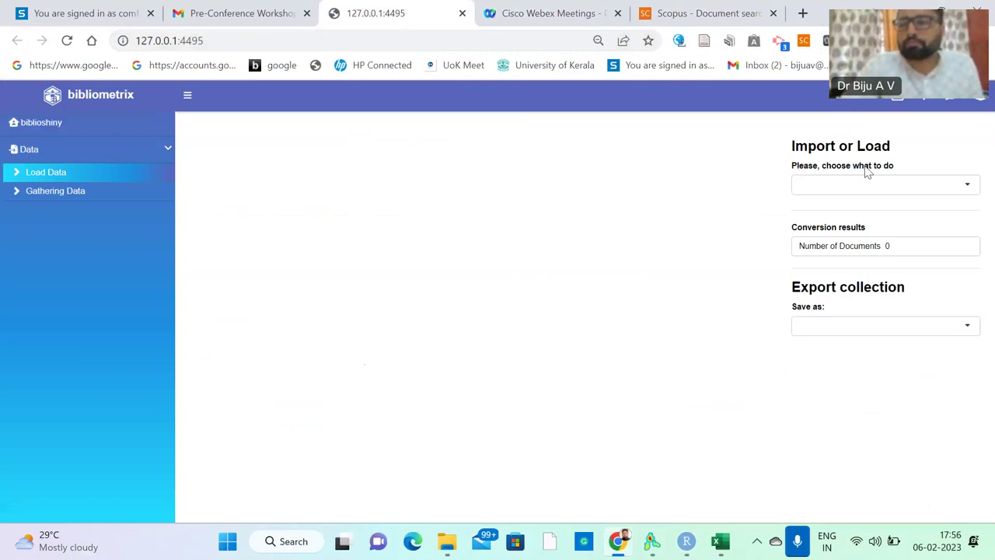
Try to load ESG.csv from the Desktop folder Wollong > data set 06 2023 as a bibliometrix file
click(855, 188)
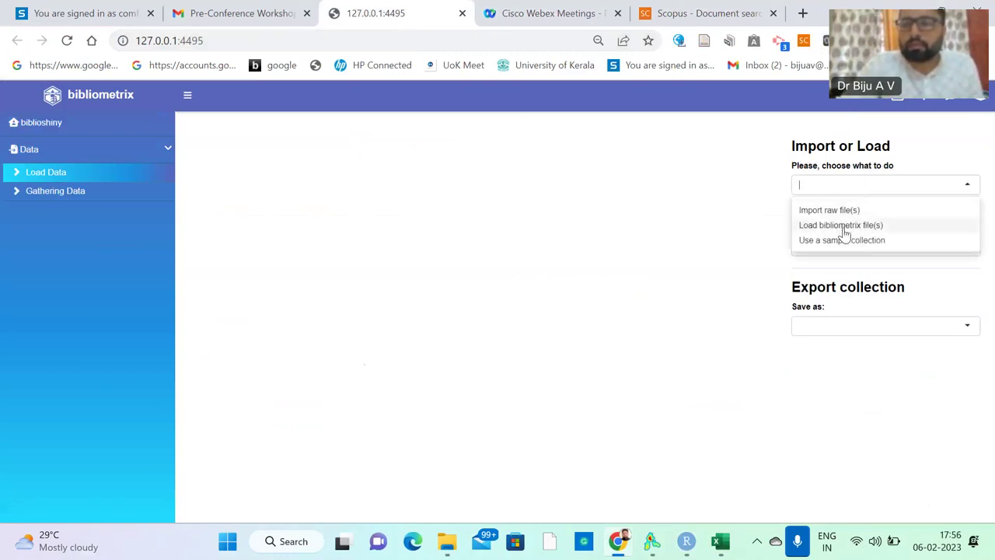
click(843, 226)
click(825, 268)
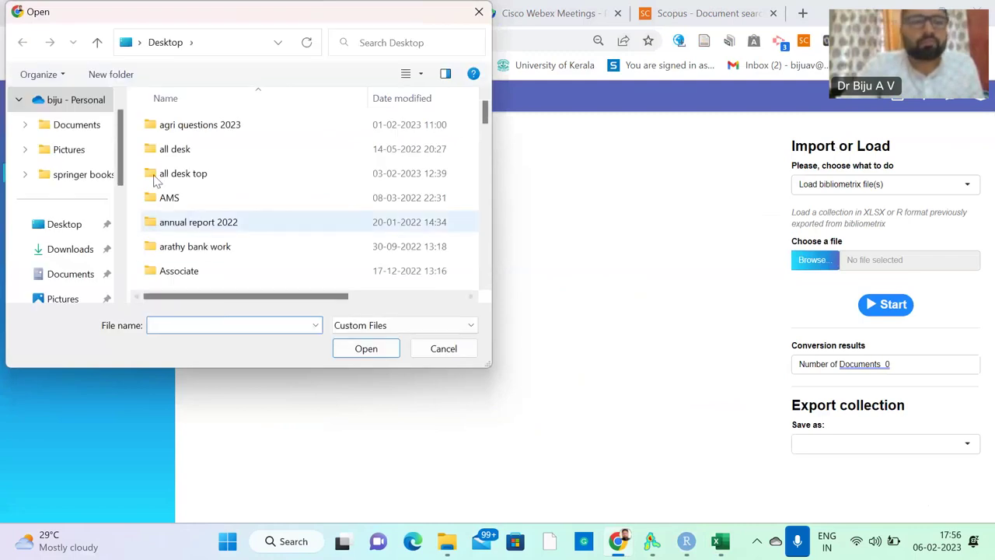
click(65, 226)
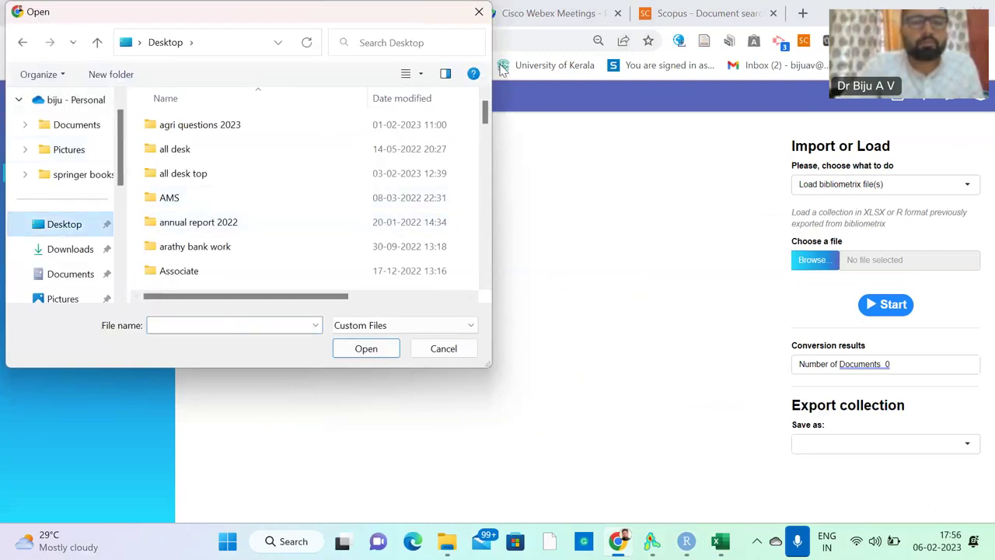
drag(485, 122, 449, 286)
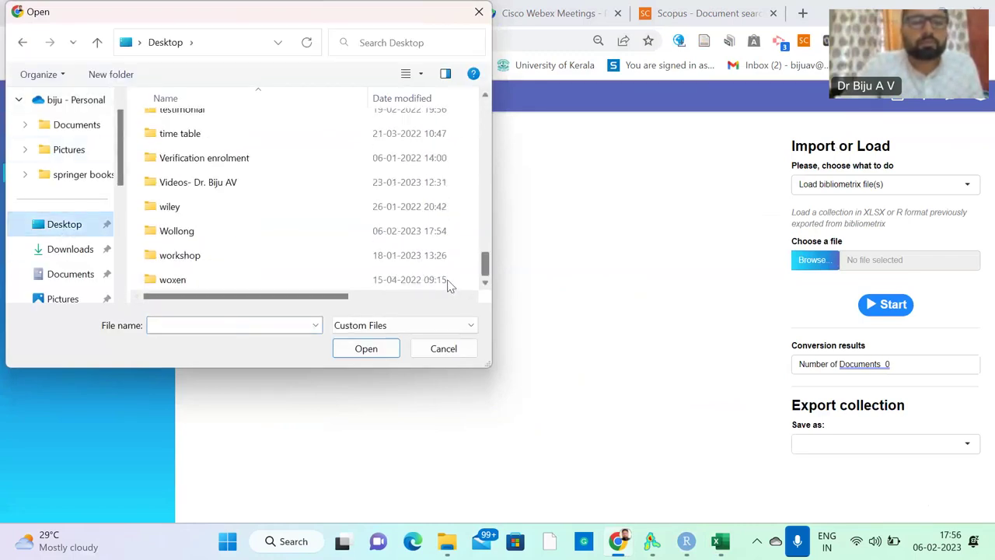
double_click(165, 233)
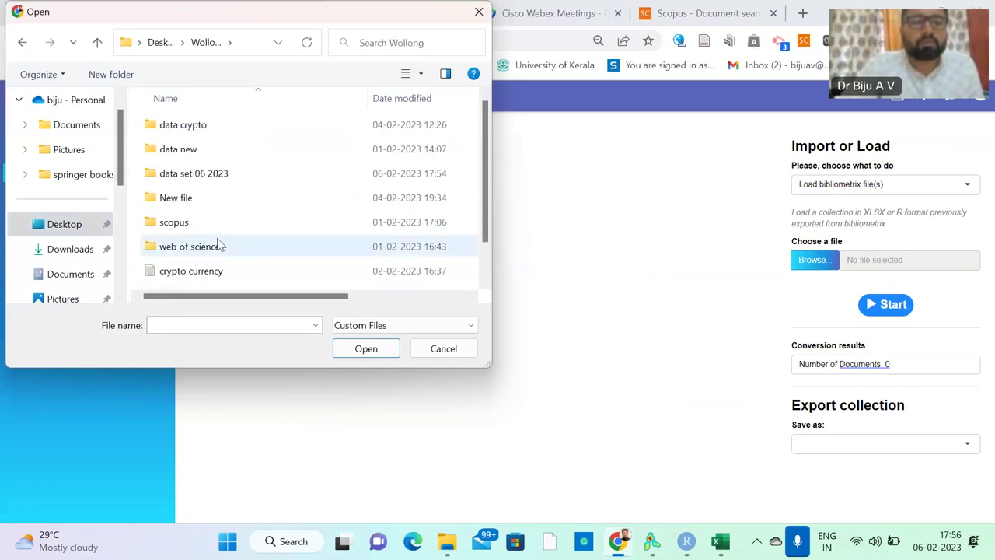
click(200, 174)
double_click(199, 175)
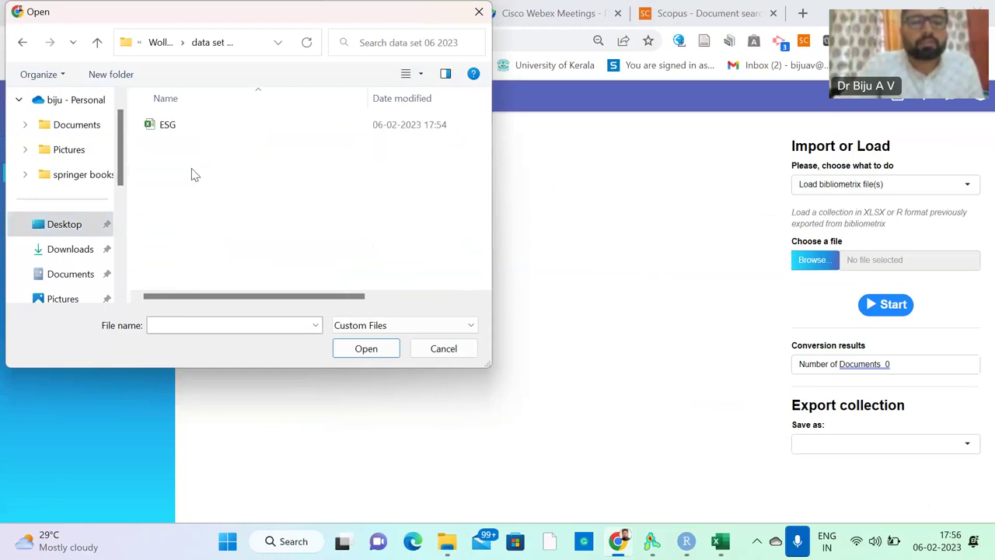
double_click(166, 128)
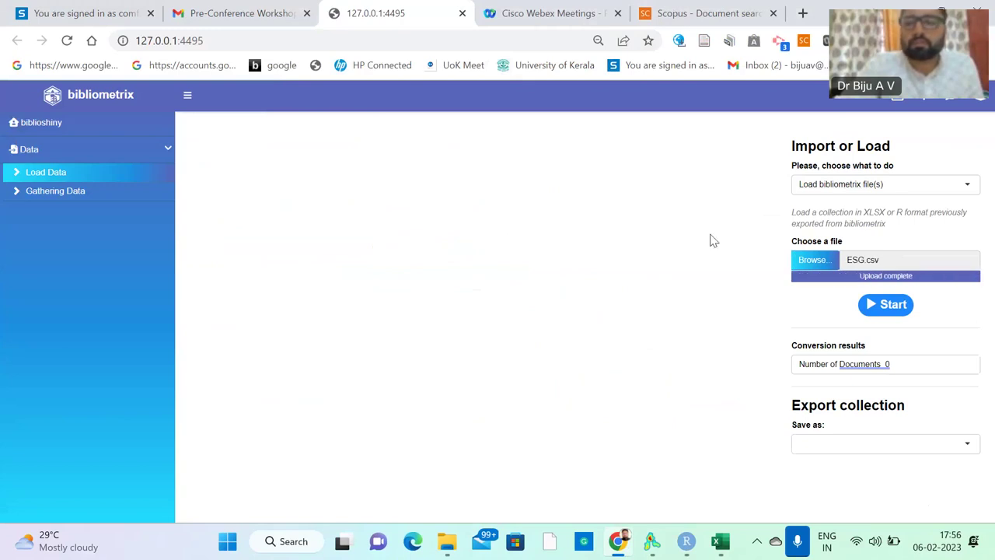
click(881, 311)
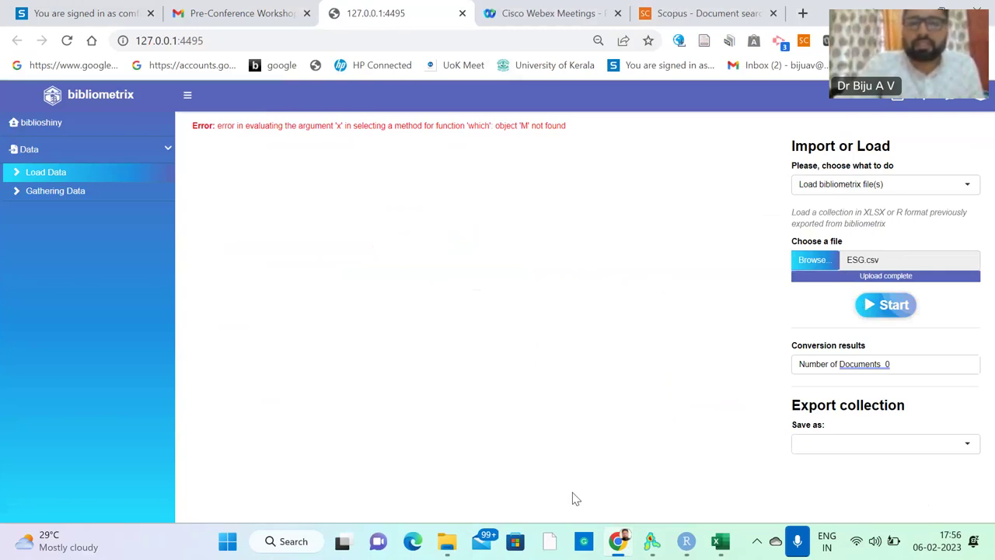
Return to the Scopus search results and switch to the new version of the results page
click(618, 544)
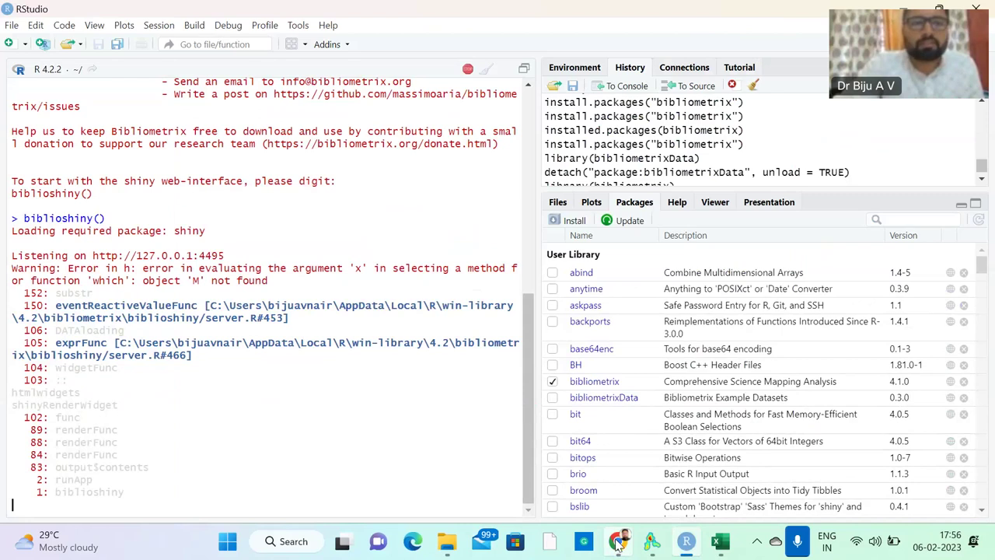
click(619, 544)
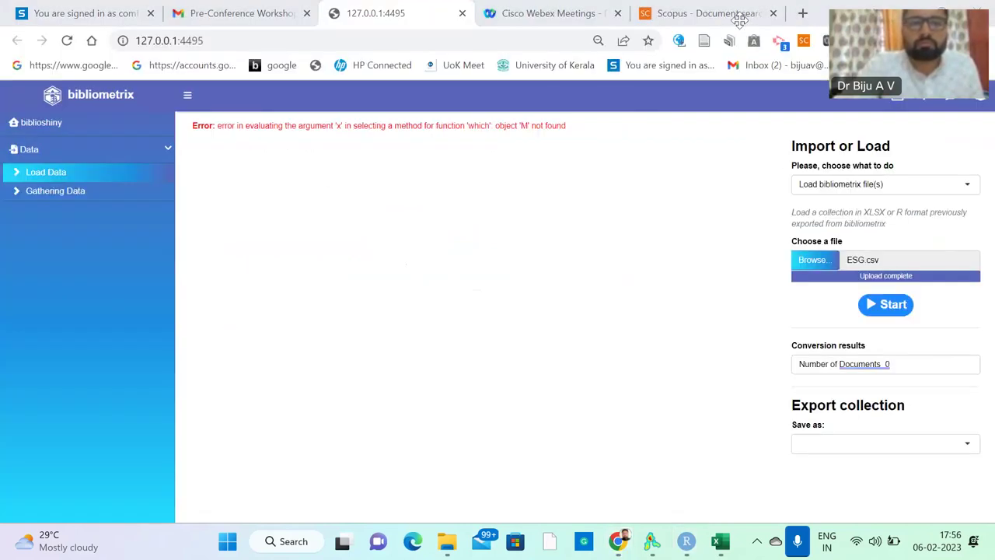
click(694, 14)
scroll(497, 332, up, 3)
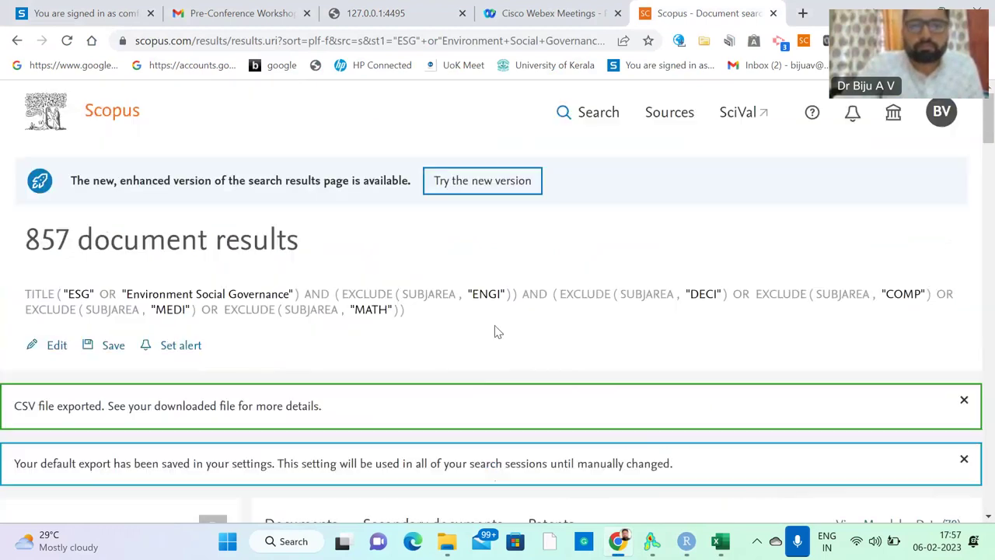
scroll(495, 332, down, 2)
scroll(495, 333, down, 2)
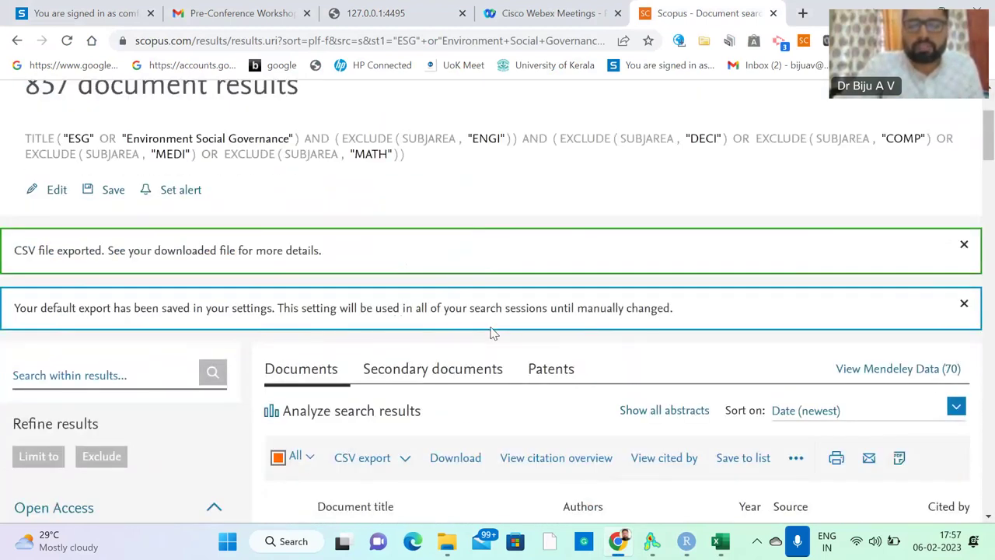
scroll(493, 333, up, 3)
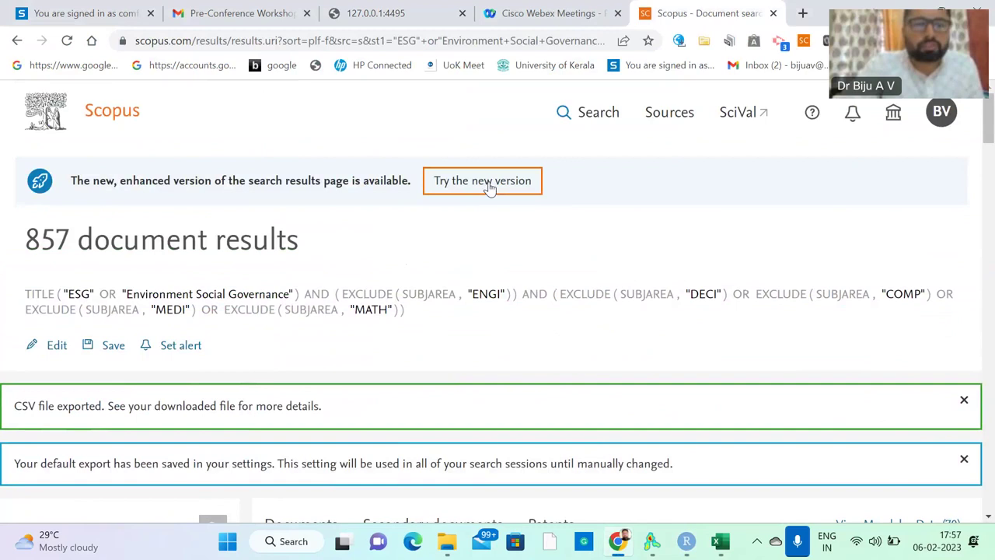
click(489, 189)
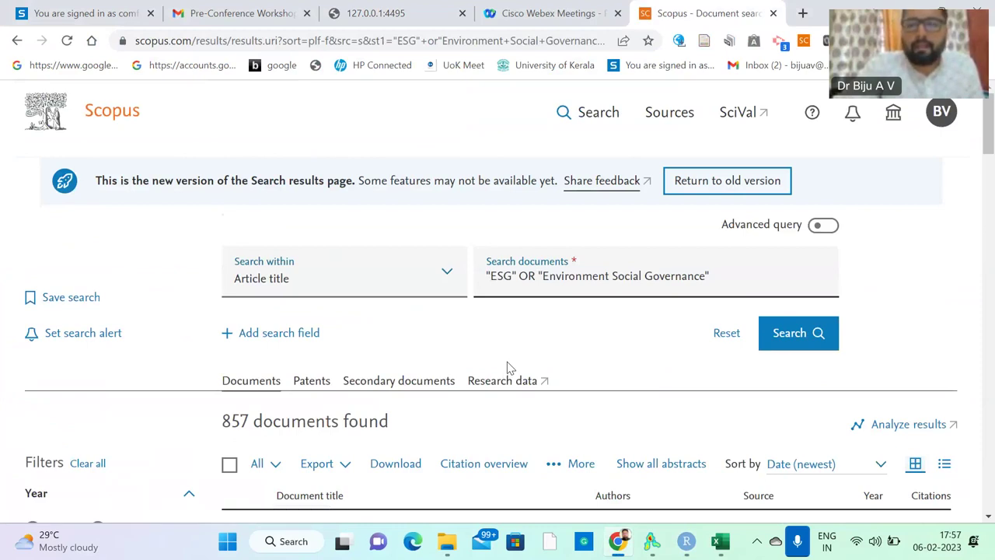
Set up a CSV export of the search results covering documents 1 to 857
scroll(506, 366, down, 1)
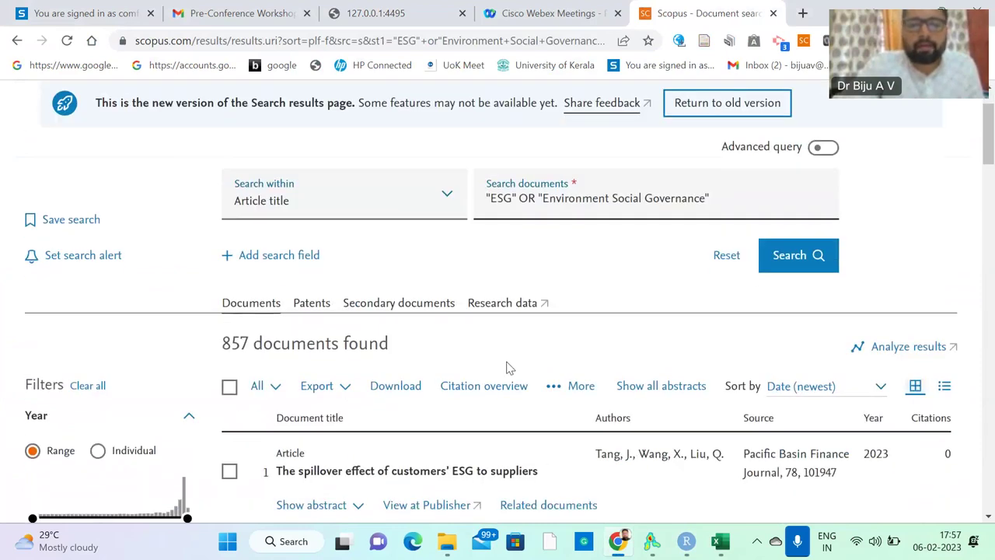
scroll(509, 366, down, 2)
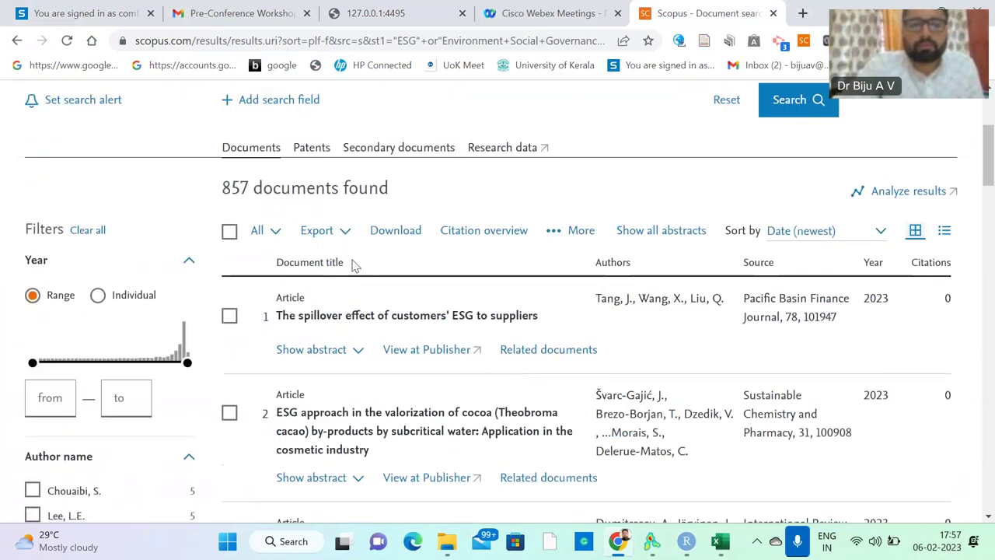
click(327, 237)
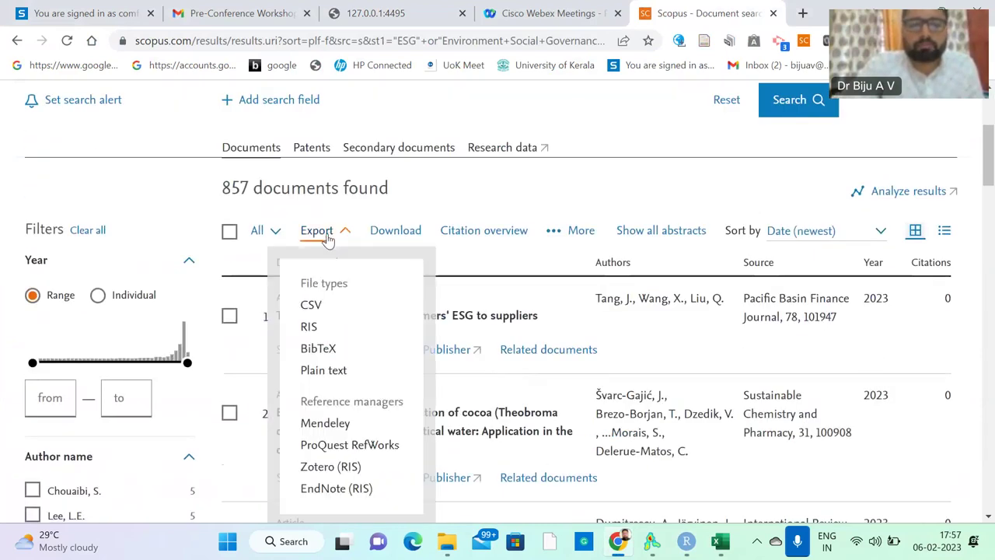
click(311, 307)
click(124, 252)
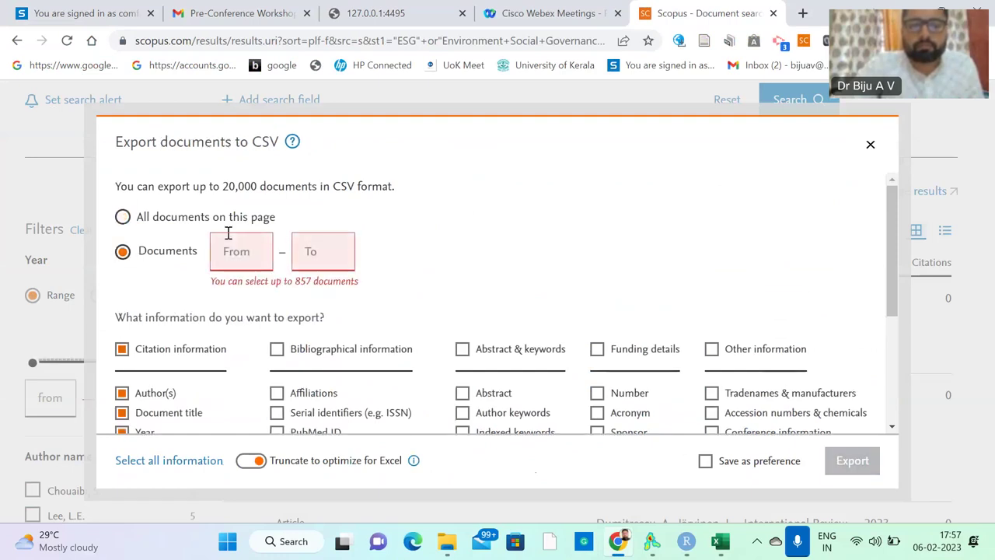
click(268, 251)
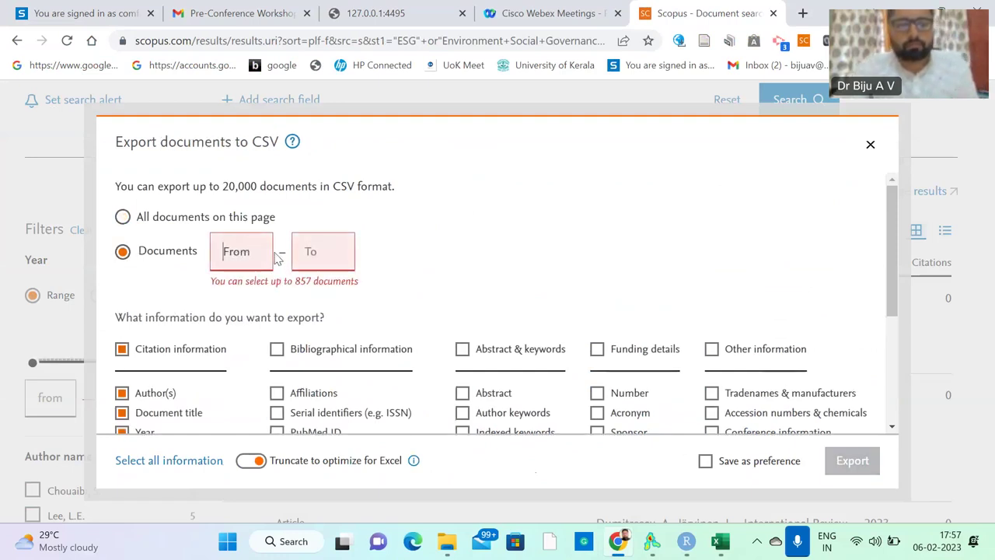
text(1)
click(315, 244)
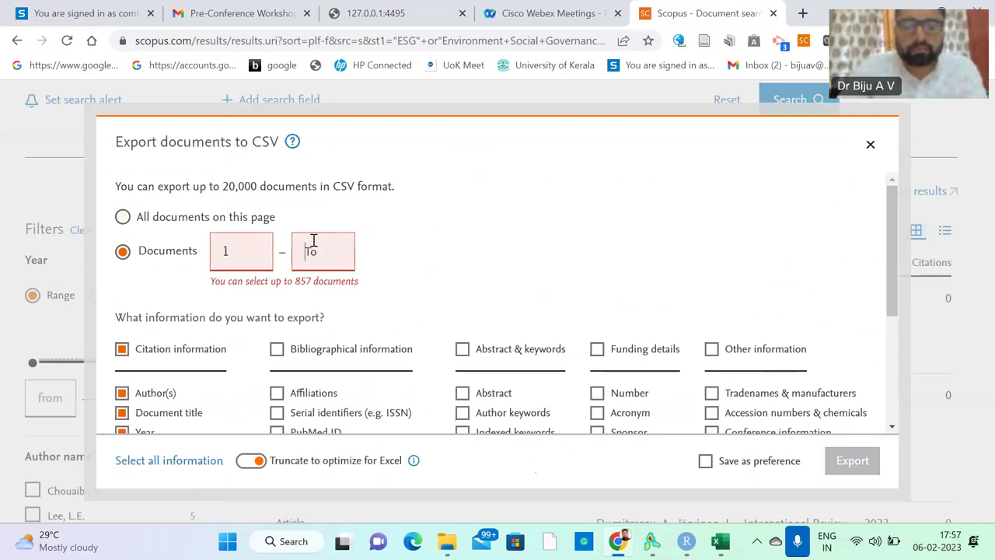
text(857)
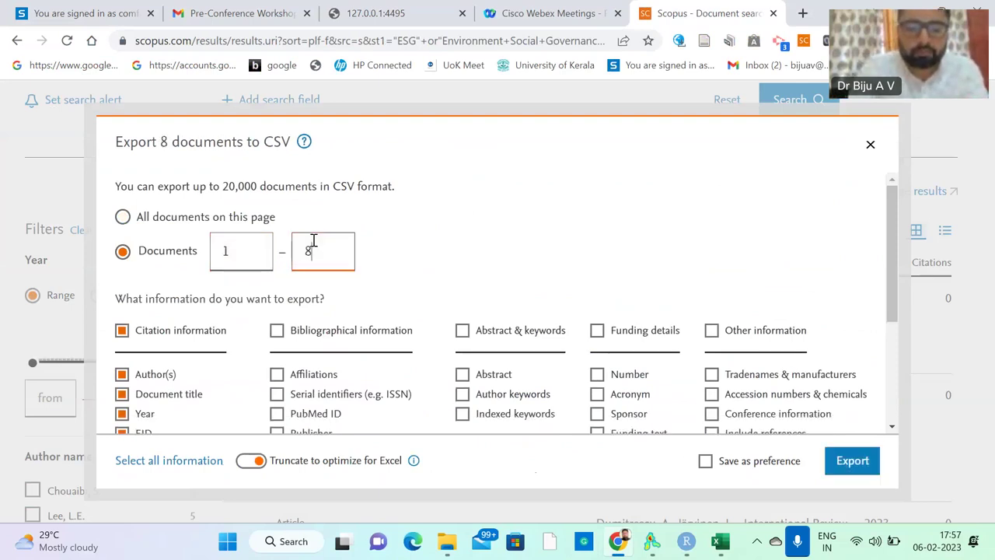
Include all bibliographical, abstract and keyword, funding and other information fields, and export the documents
click(277, 330)
click(463, 330)
click(597, 330)
click(708, 330)
scroll(702, 322, down, 3)
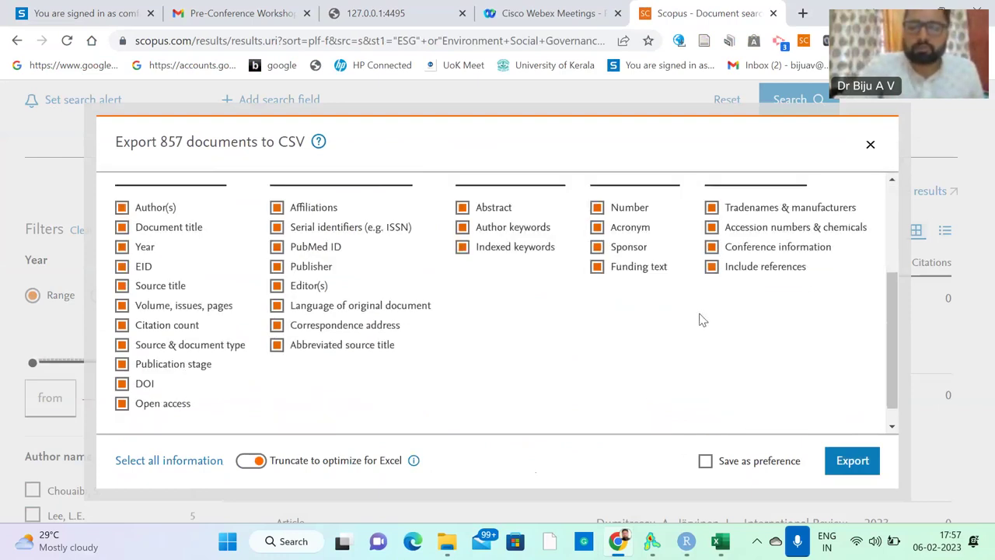
click(843, 463)
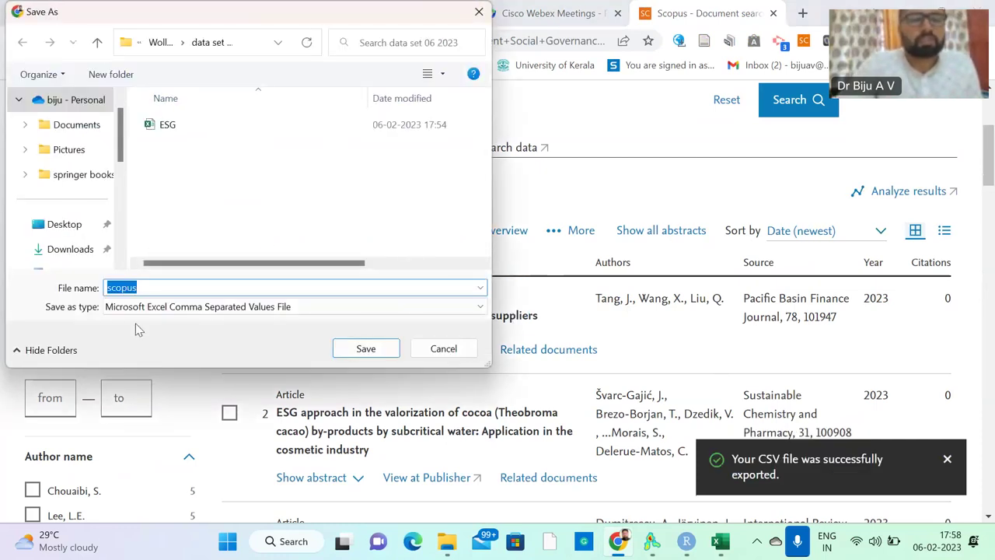
Save the exported CSV file as "ESG new scopus version" in the data set 06 2023 folder
text(ESG)
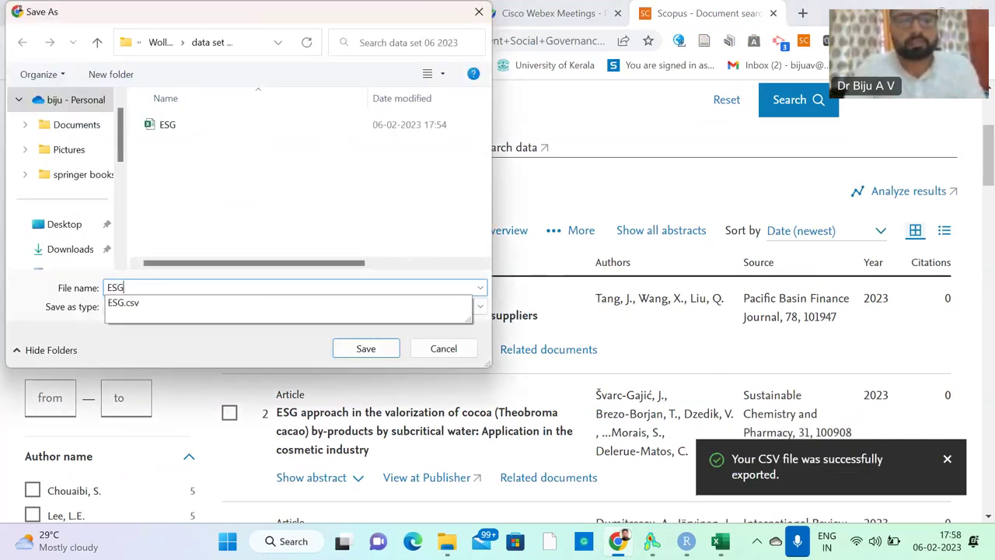
text( new scopu)
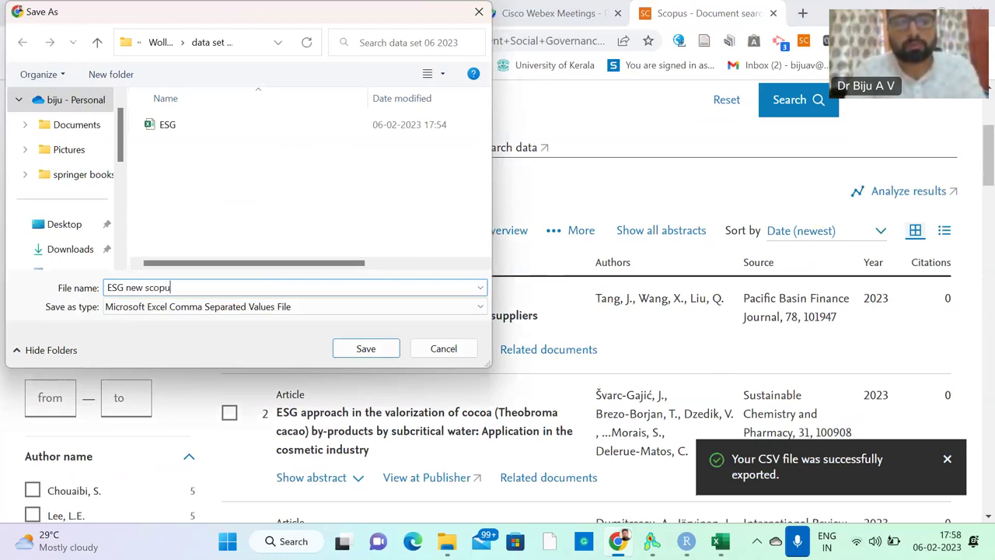
text(s version)
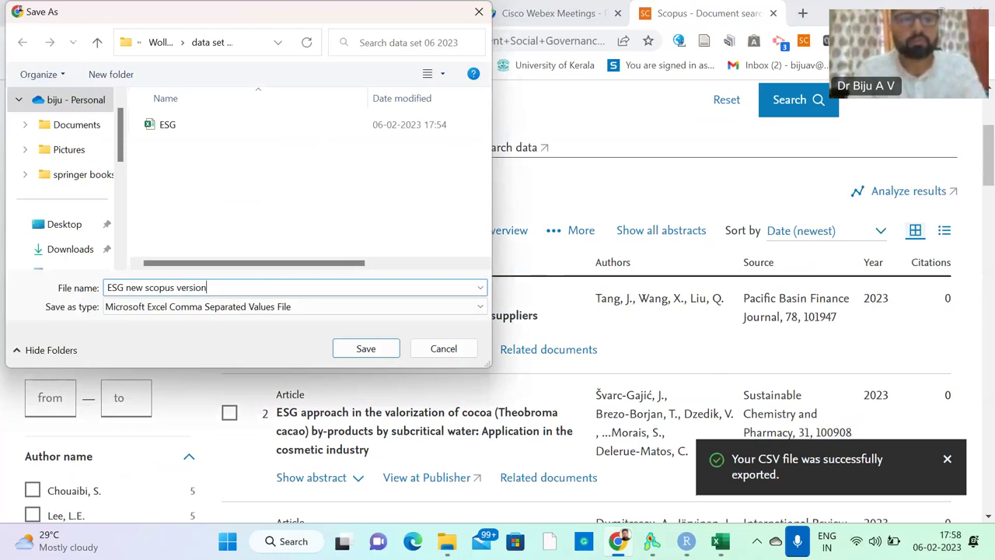
click(355, 348)
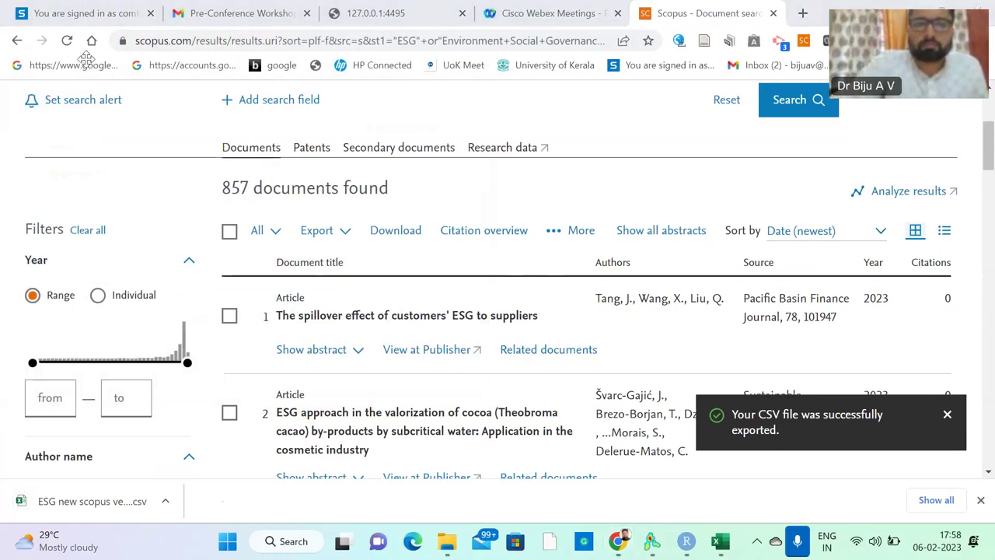
In biblioshiny, choose to import raw files, upload ESG new scopus version.csv and try the import with Web of Science as database
click(386, 19)
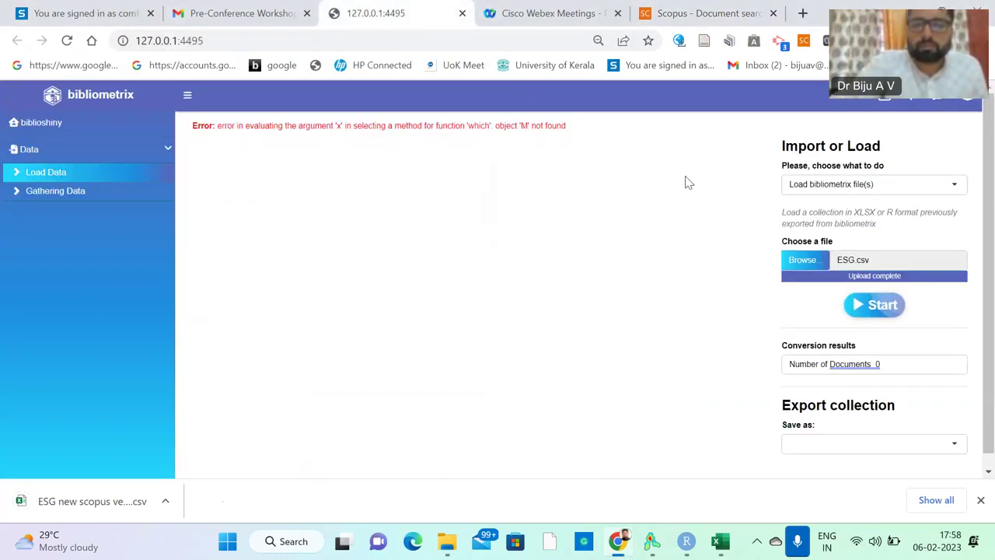
click(803, 186)
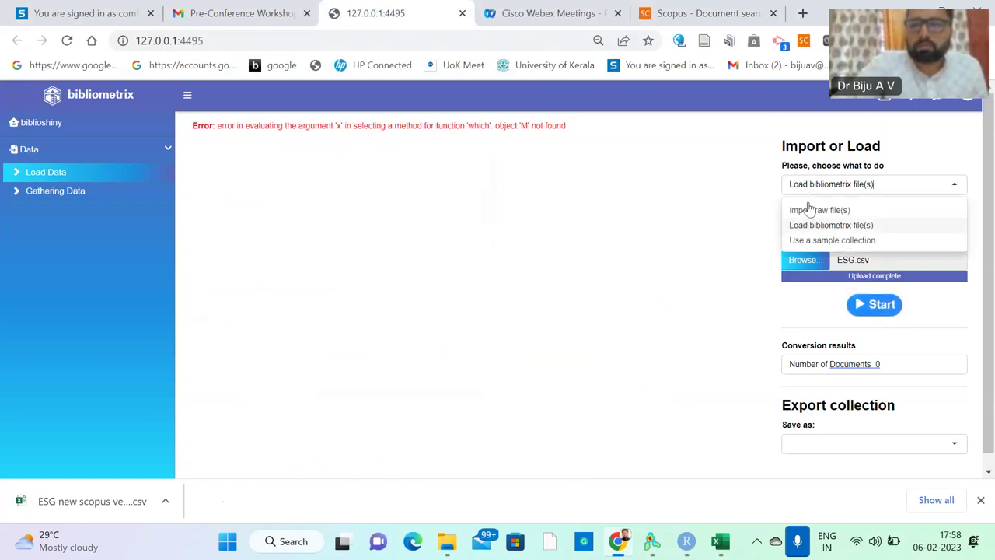
click(816, 211)
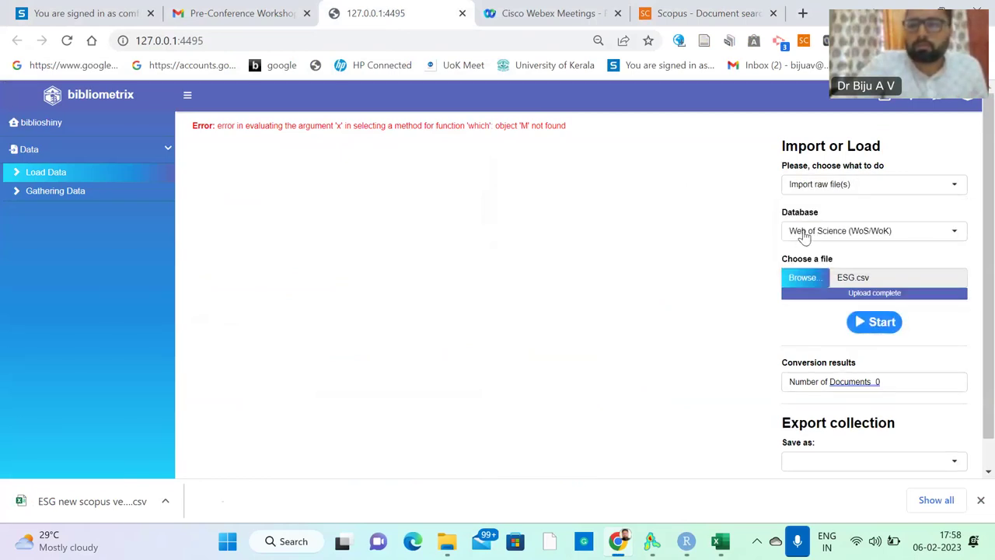
click(793, 278)
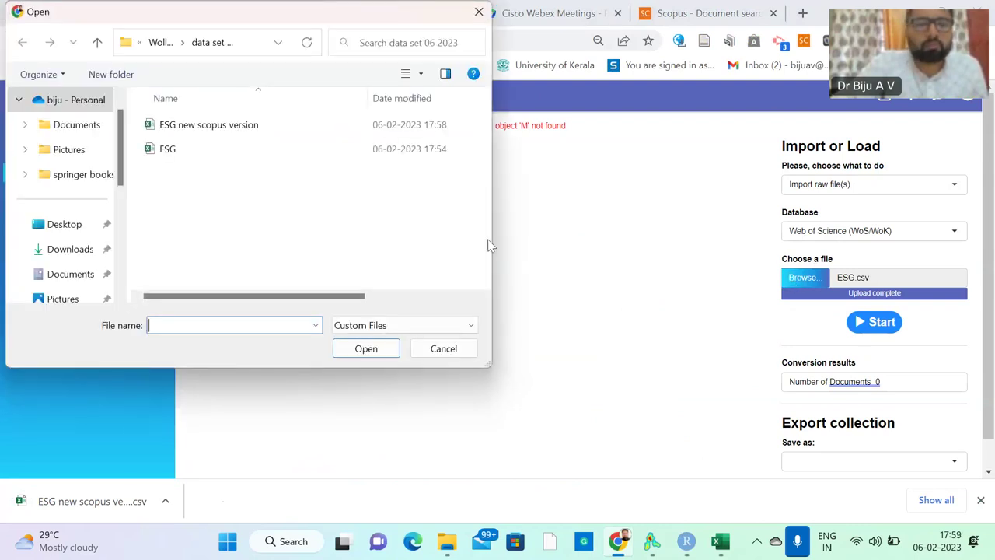
double_click(207, 128)
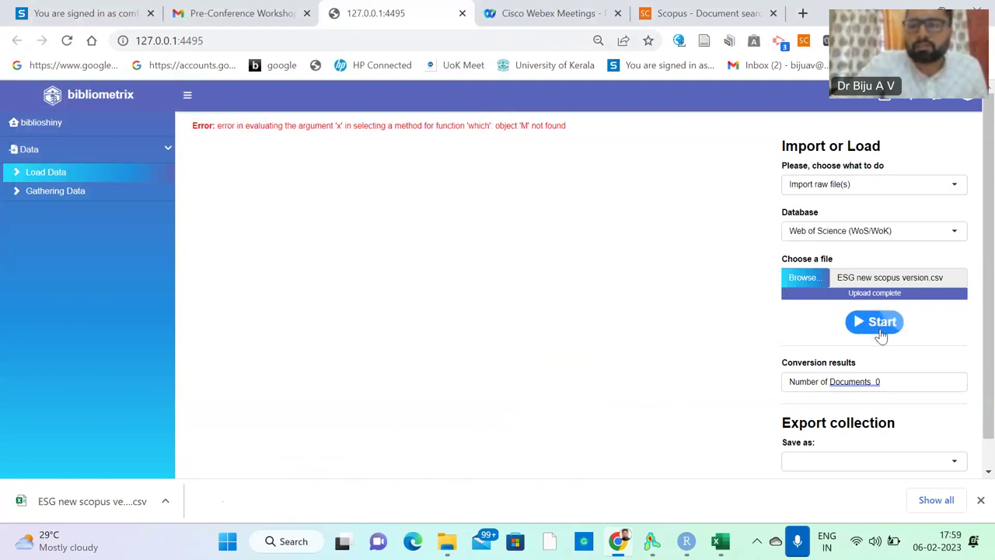
click(877, 328)
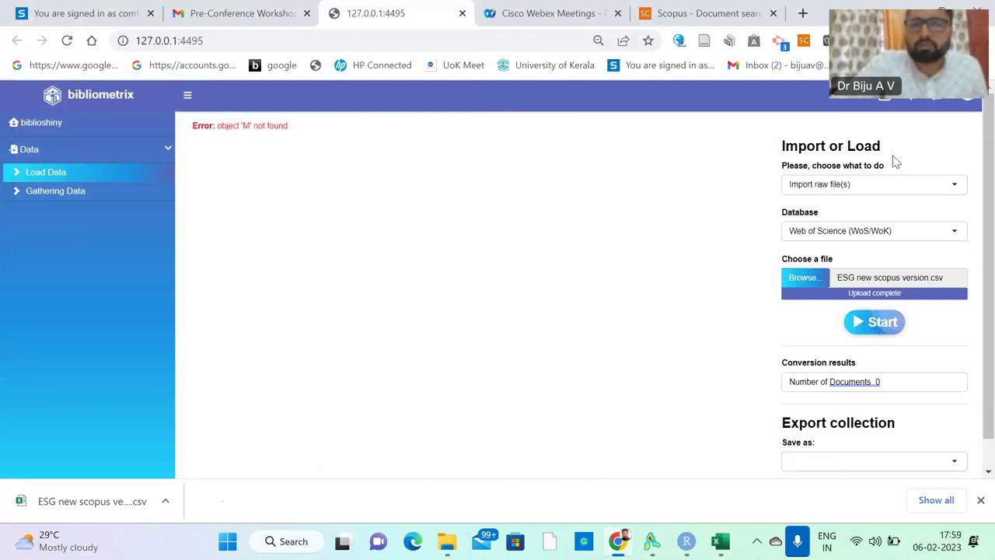
Set the database for the raw file import to Scopus
click(853, 190)
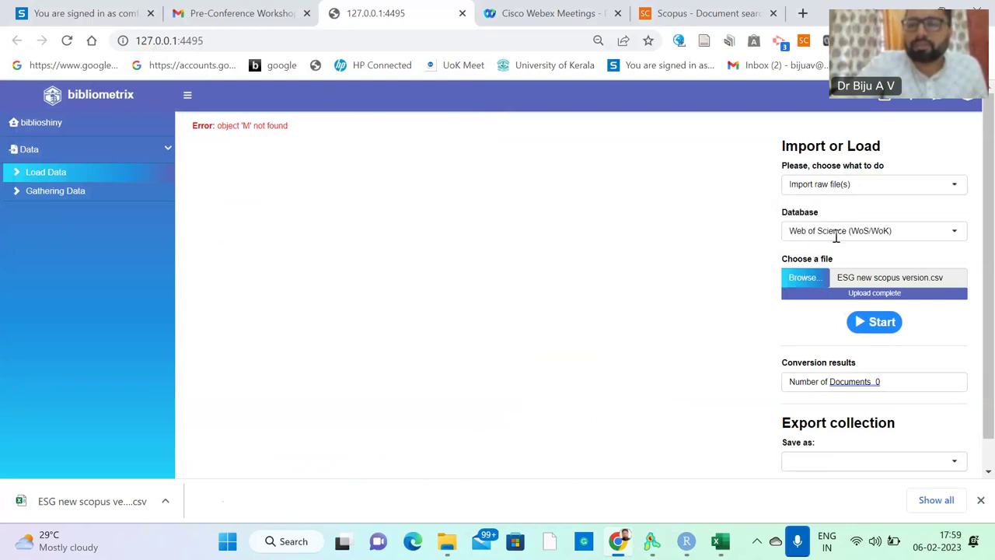
click(835, 232)
click(811, 269)
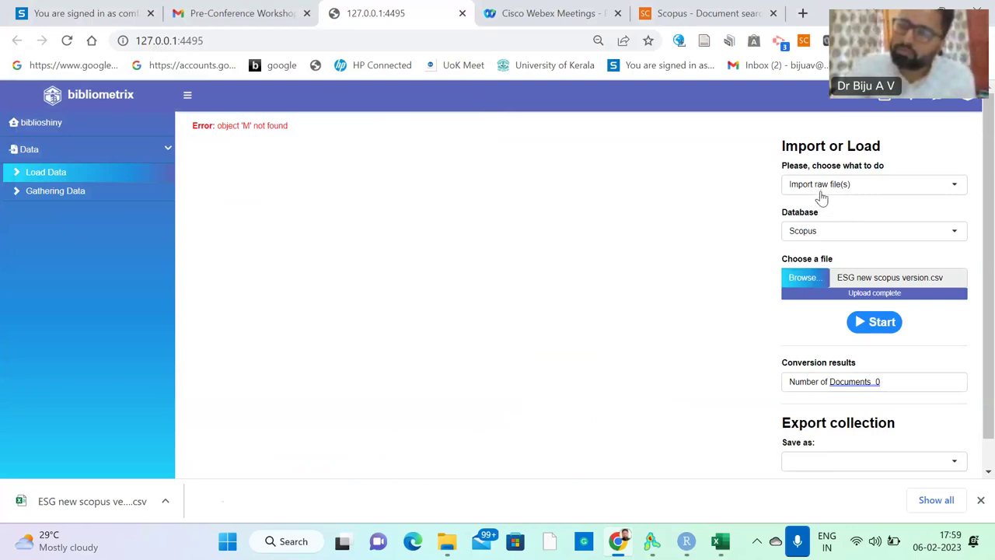
Upload ESG new scopus version.csv again, import it as a raw Scopus file and check the completeness of its bibliographic metadata
click(803, 280)
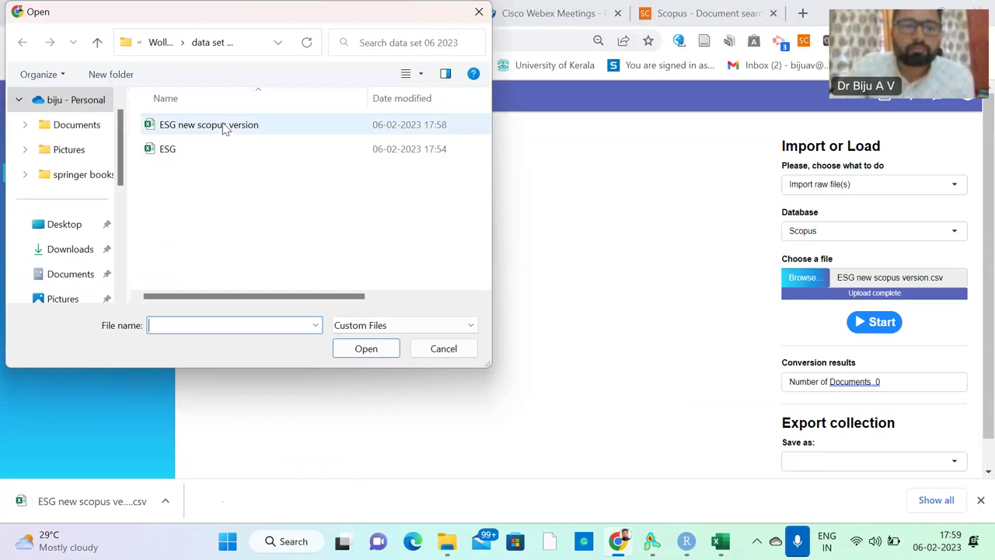
double_click(224, 129)
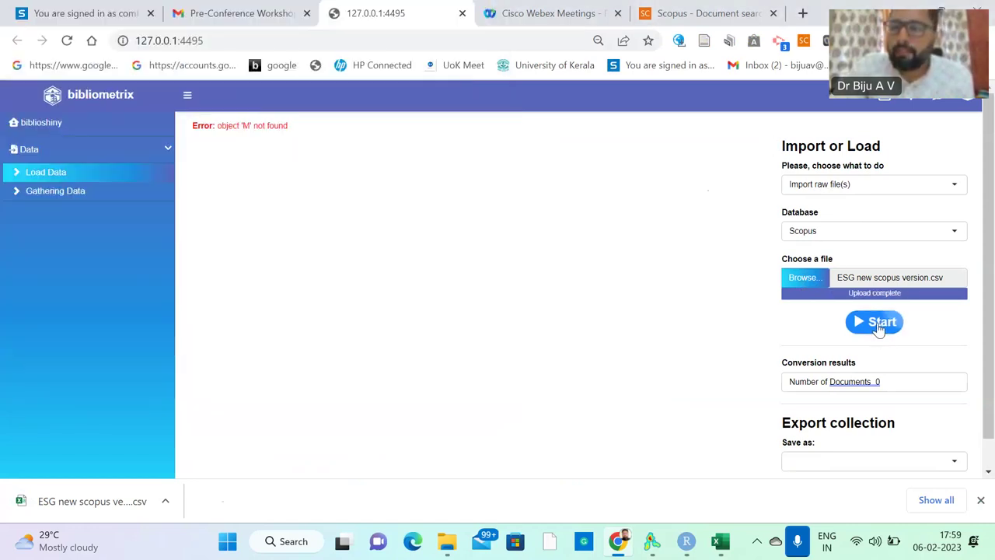
click(878, 325)
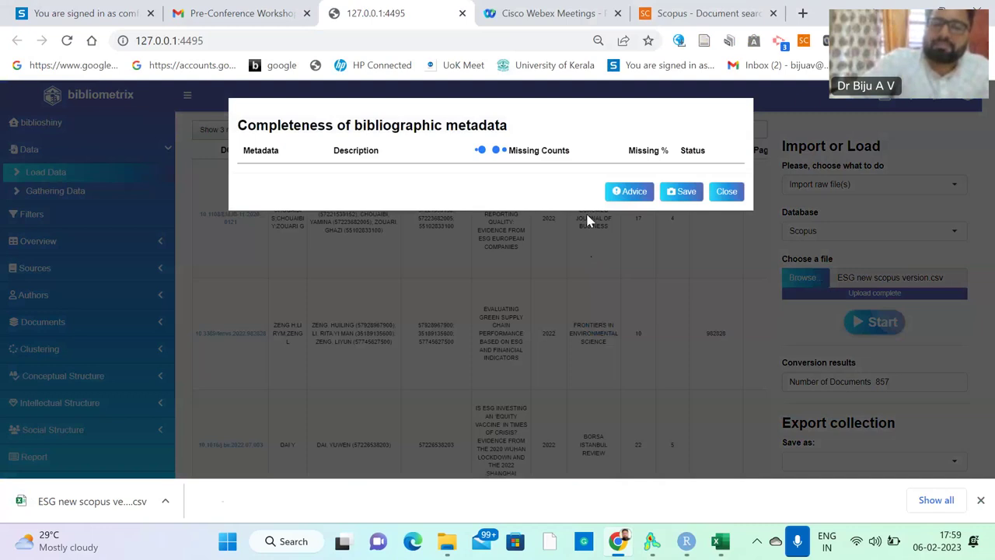
scroll(481, 334, down, 1)
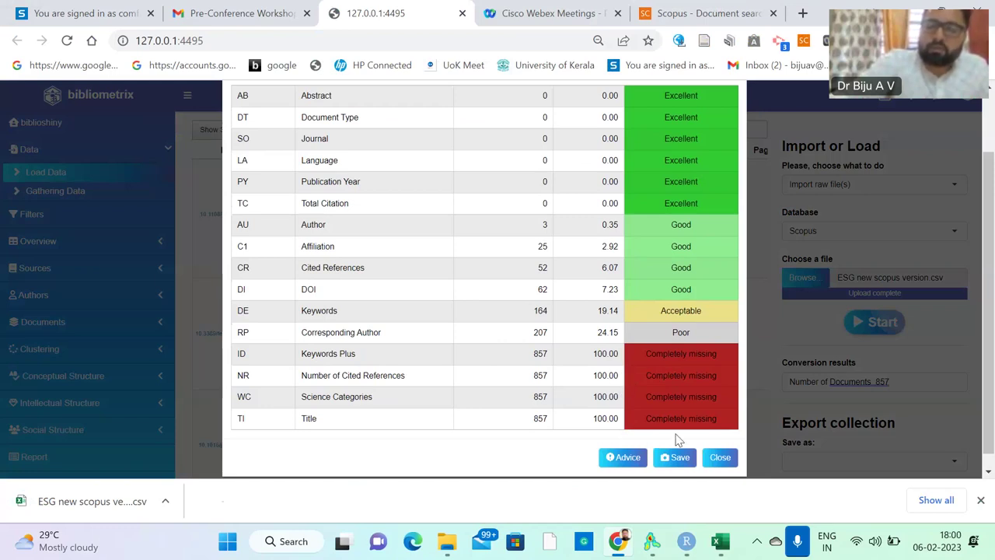
click(717, 458)
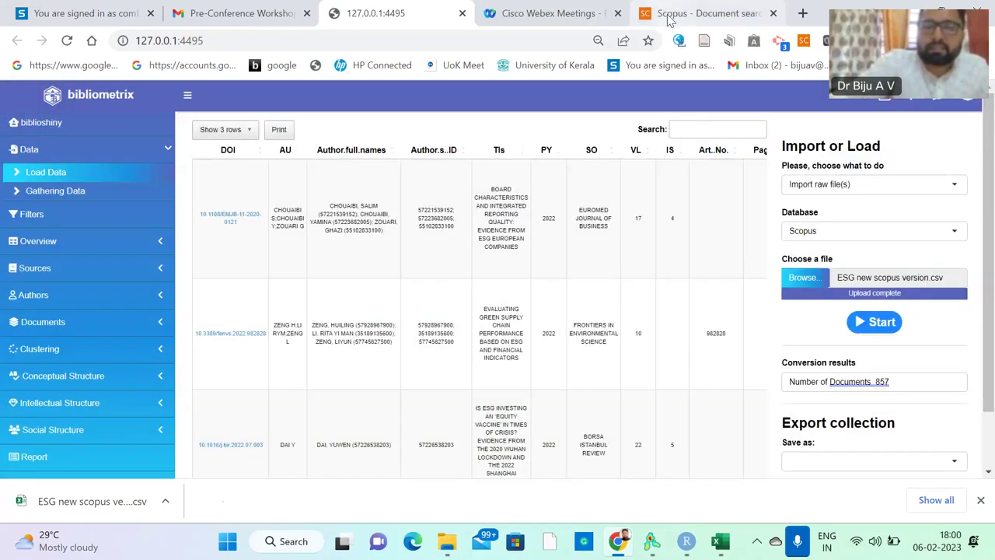
Check the Scopus results page, return to biblioshiny and import ESG.csv as a raw Scopus file
click(699, 13)
scroll(489, 239, up, 3)
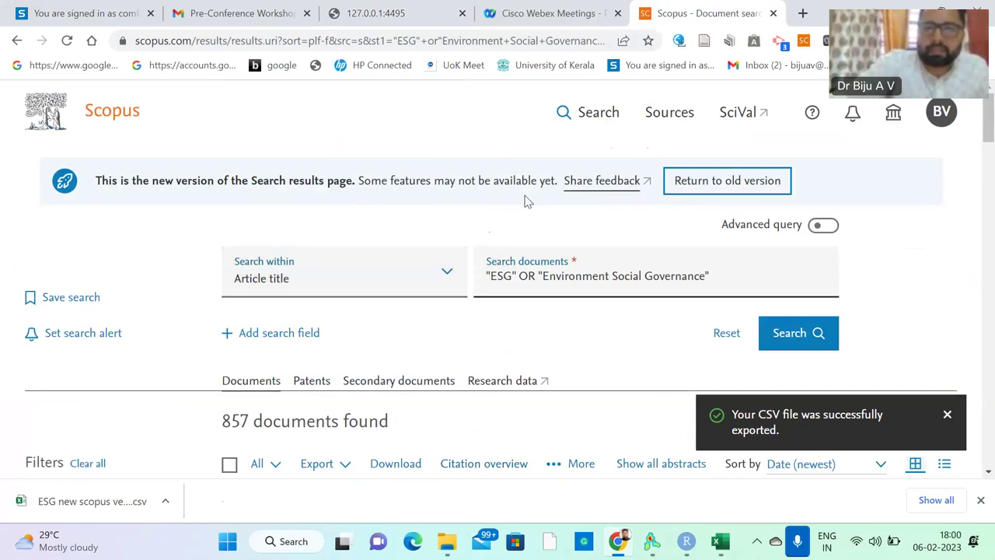
click(386, 17)
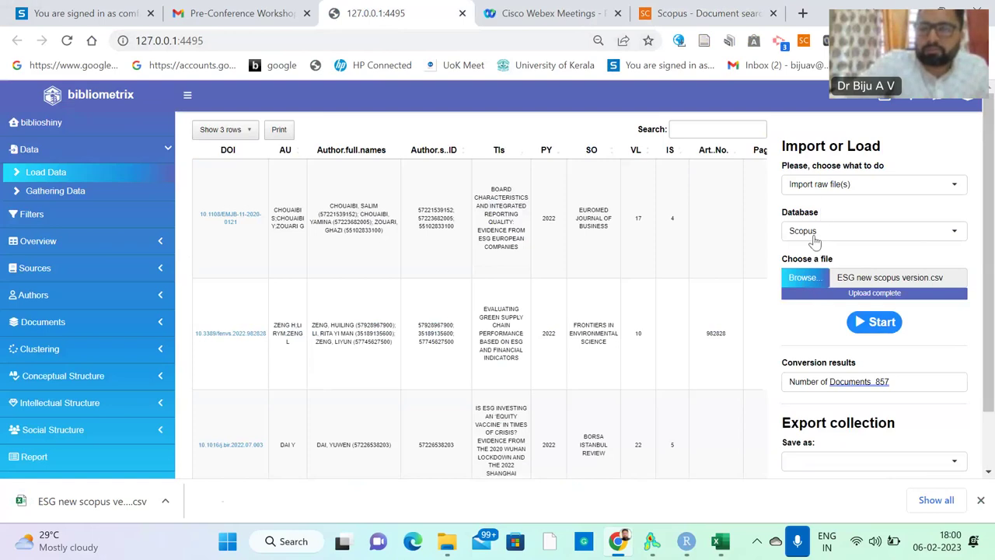
click(801, 280)
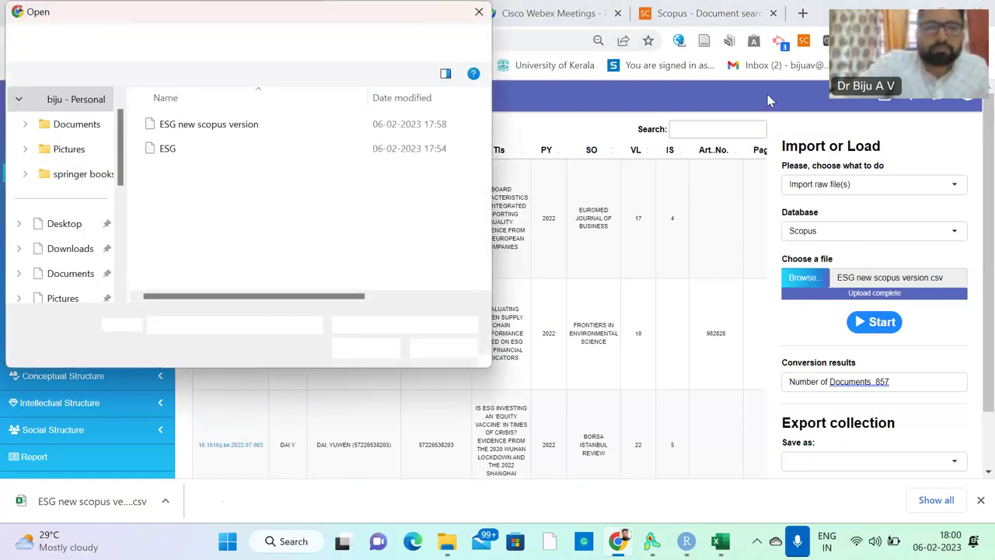
double_click(167, 149)
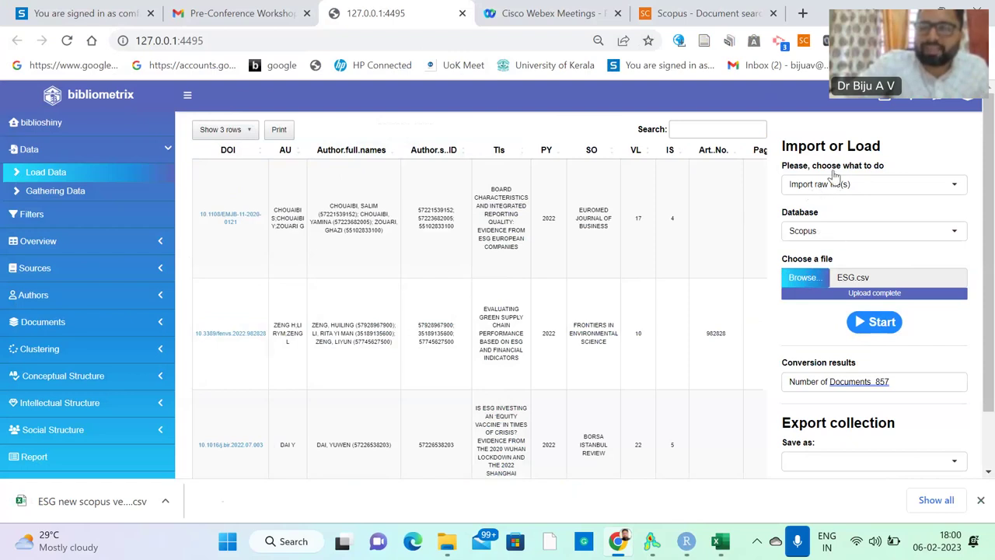
click(871, 327)
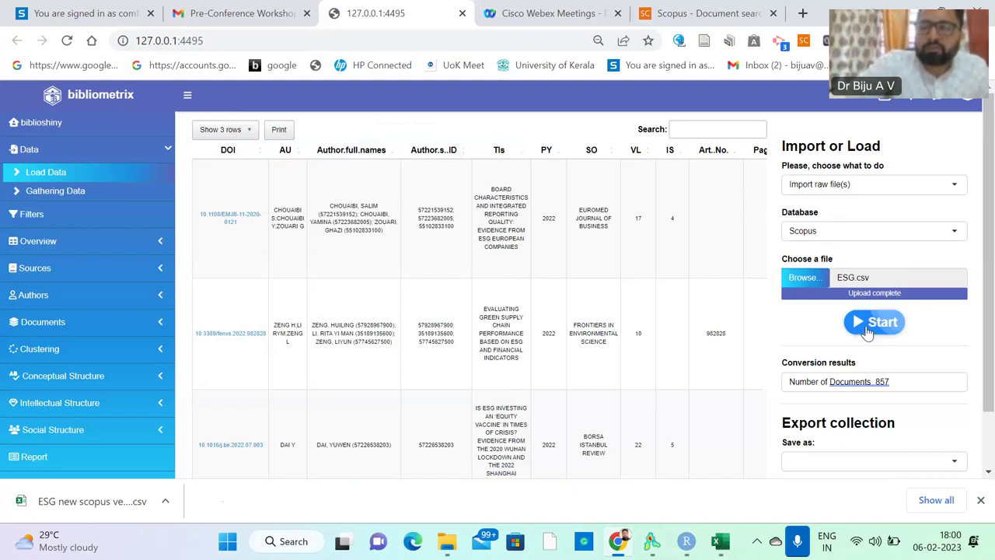
click(867, 328)
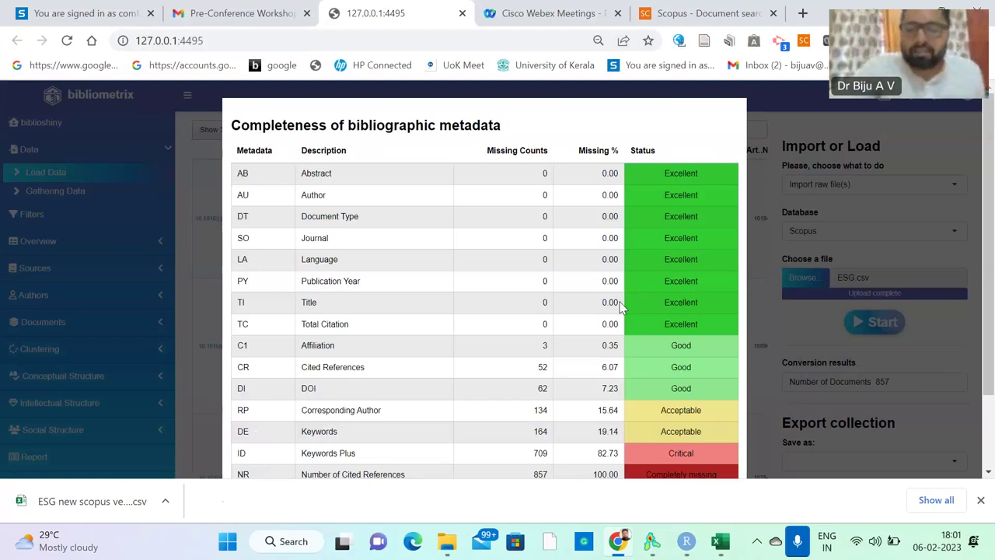
Examine the missing counts and status of each metadata field for ESG.csv and close the completeness report
scroll(622, 309, down, 1)
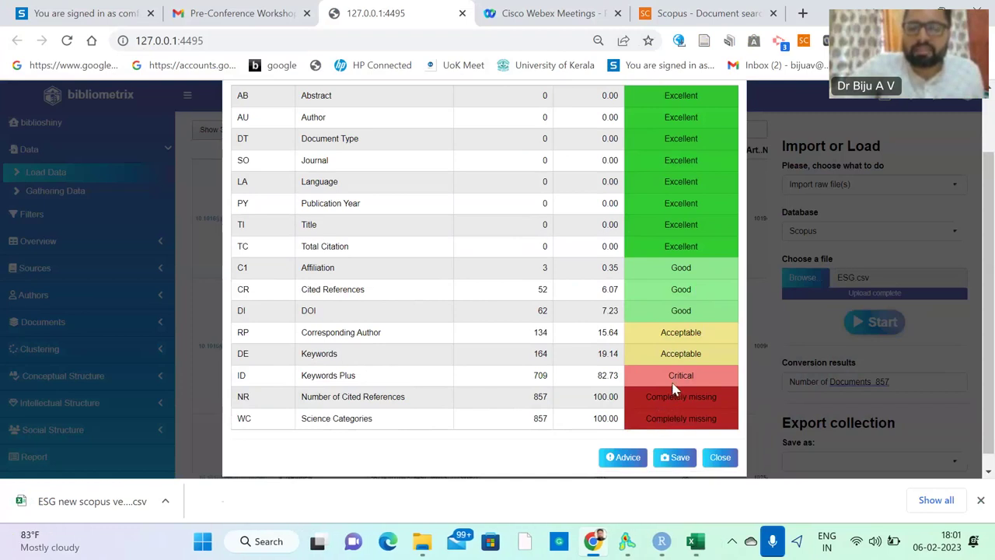
scroll(671, 382, up, 1)
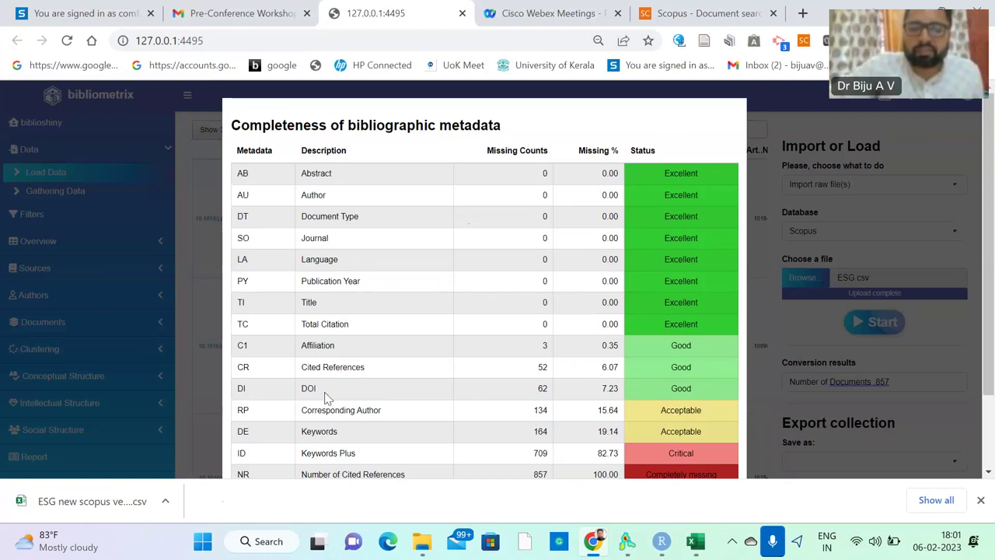
scroll(393, 404, down, 2)
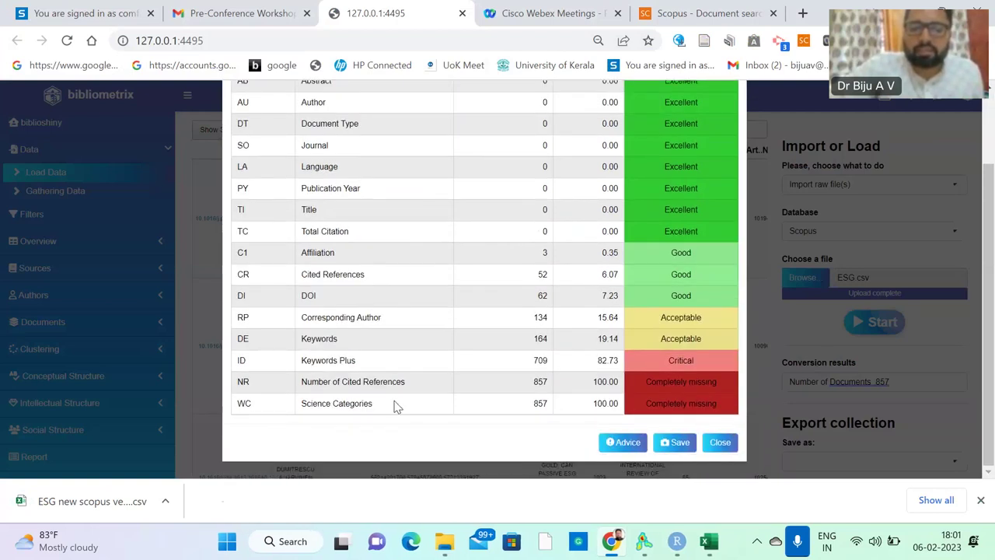
click(718, 444)
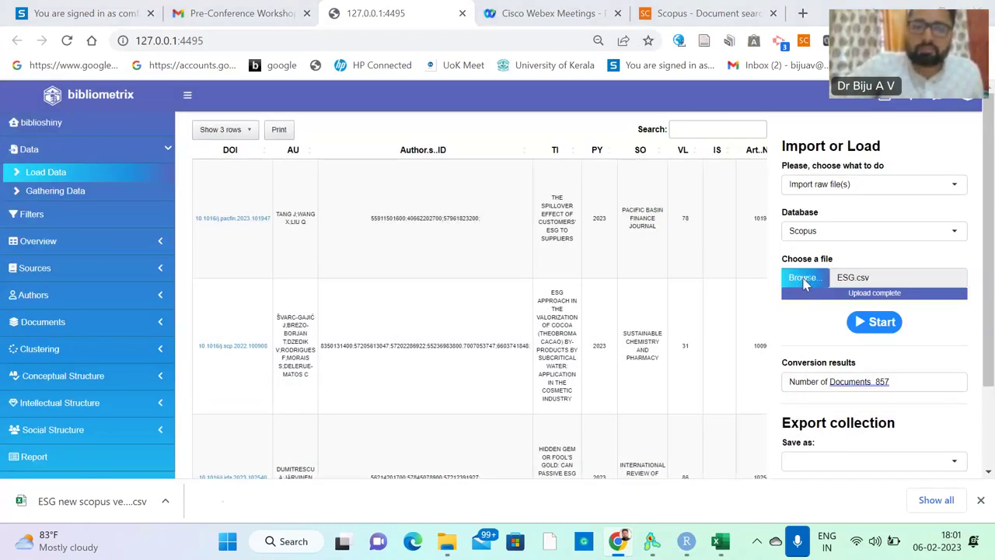
Import ESG new scopus version.csv once more for comparison, review its metadata completeness report and close it
click(804, 280)
double_click(219, 130)
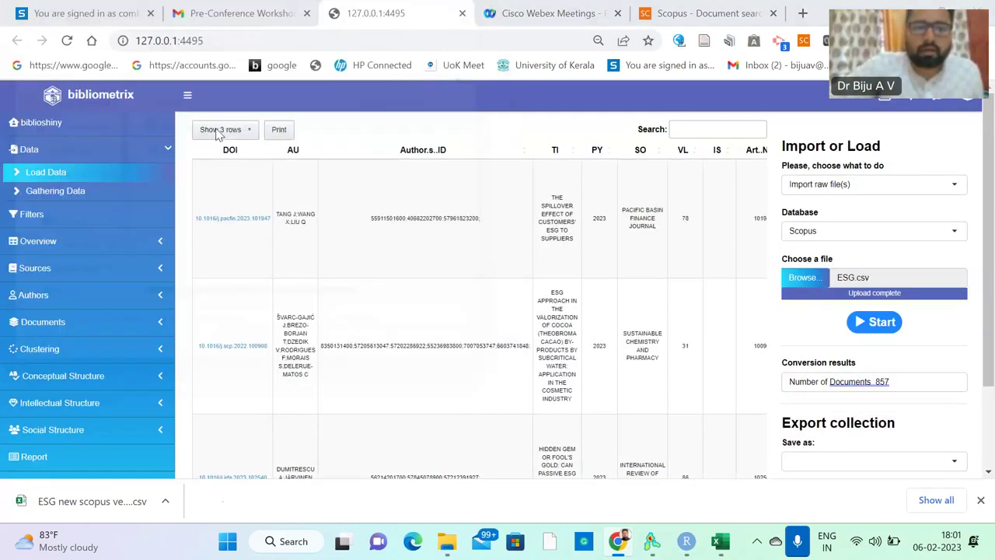
click(869, 322)
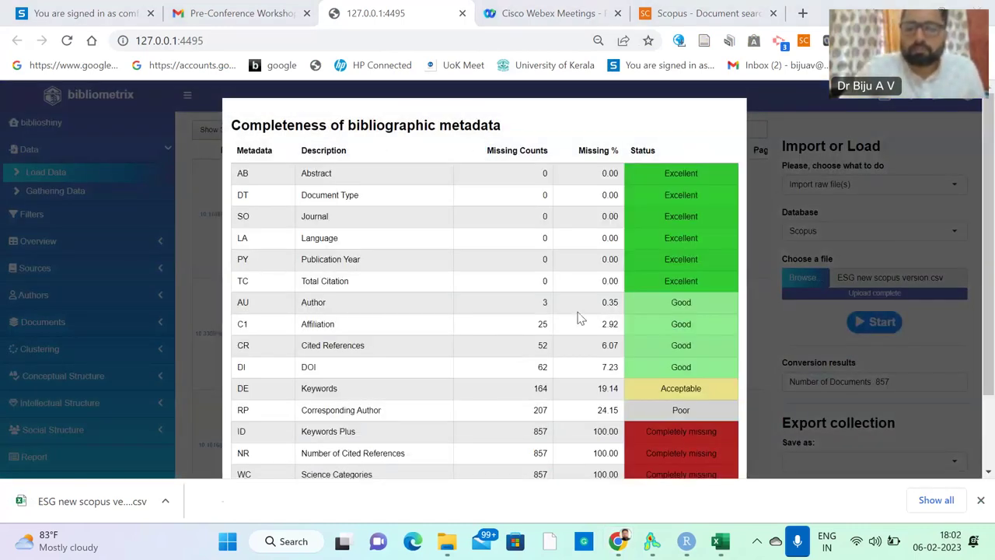
scroll(579, 319, down, 2)
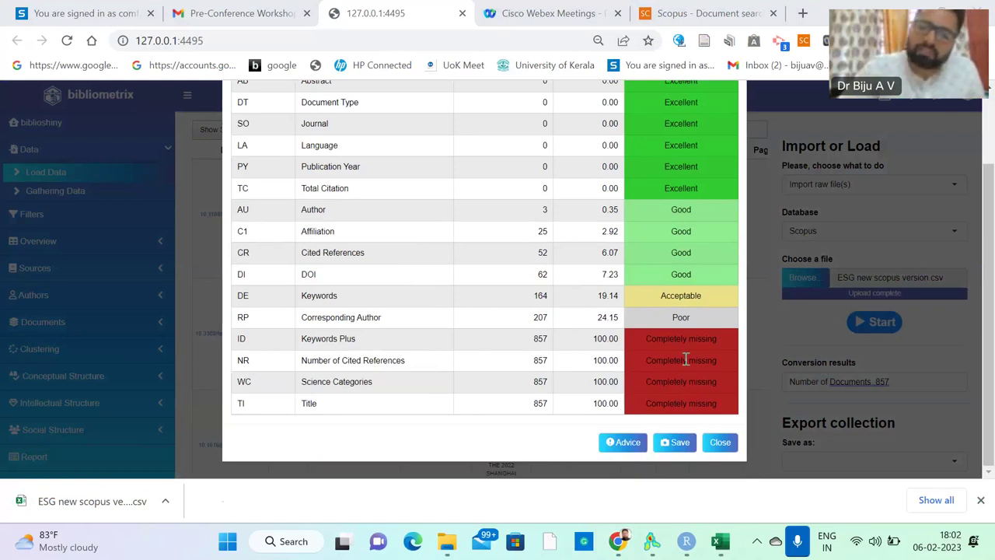
click(720, 451)
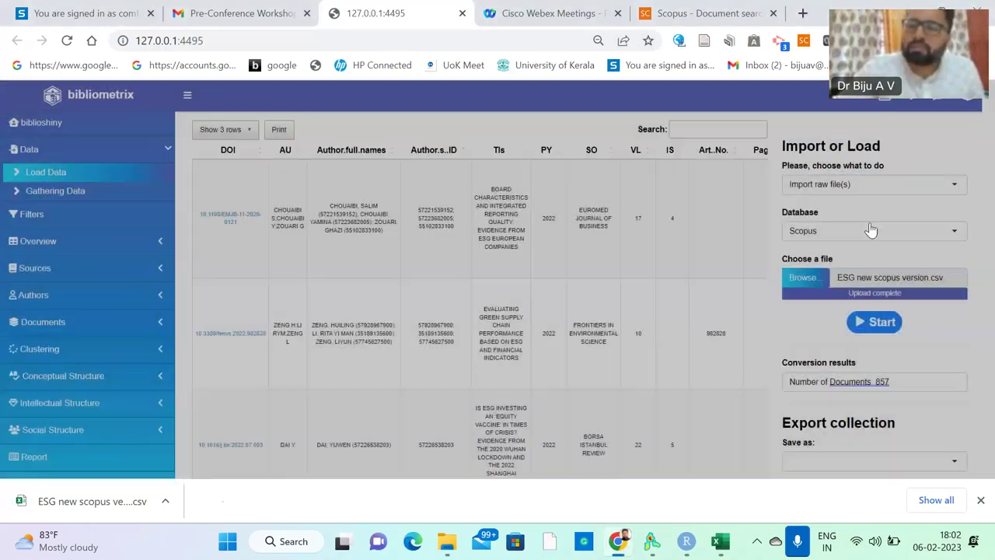
Replace the loaded collection with a raw Scopus import of ESG.csv and review its metadata completeness report
click(802, 277)
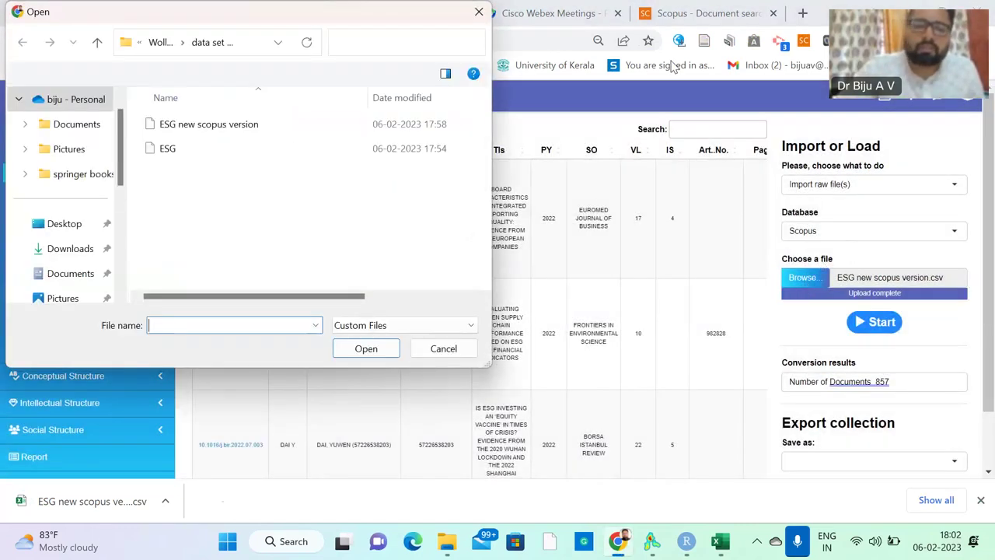
double_click(155, 148)
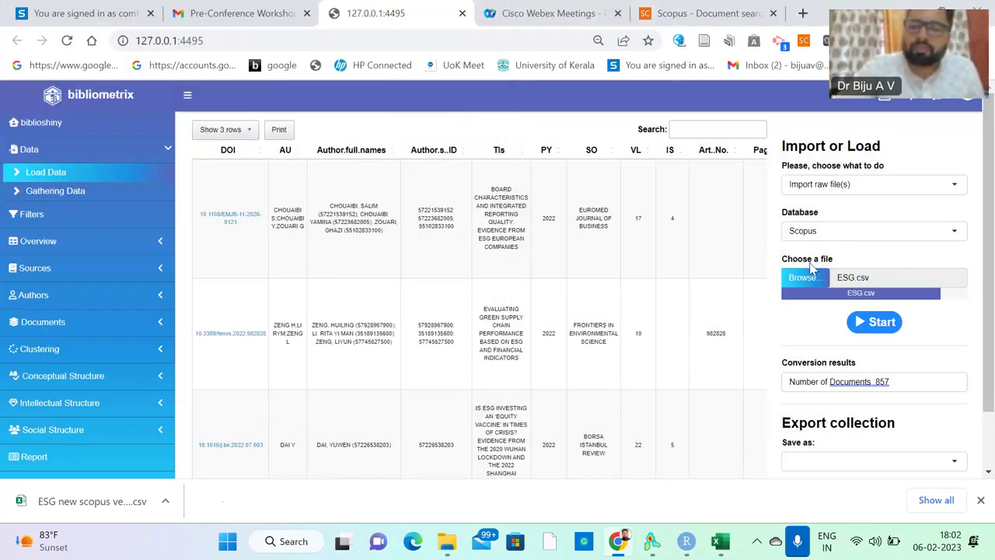
click(880, 325)
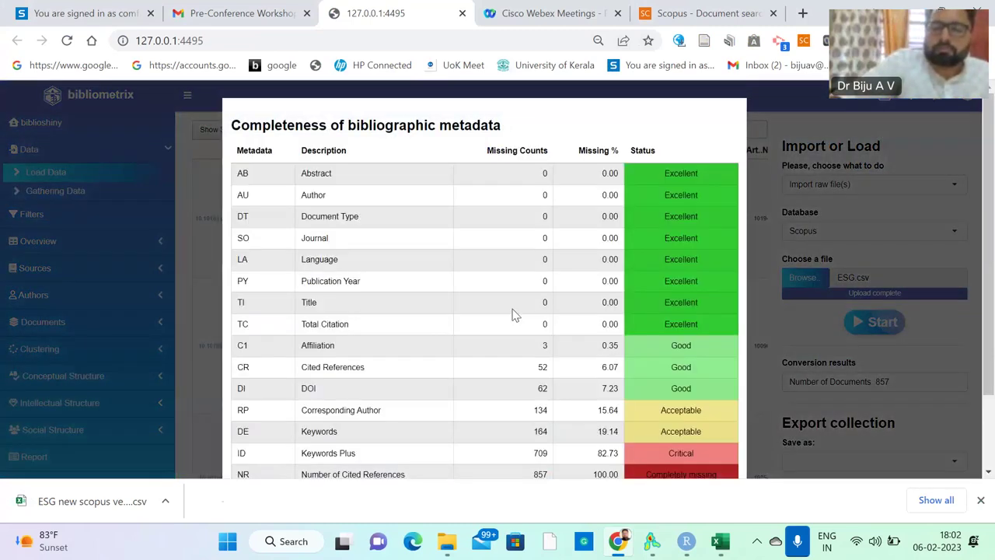
scroll(513, 315, down, 2)
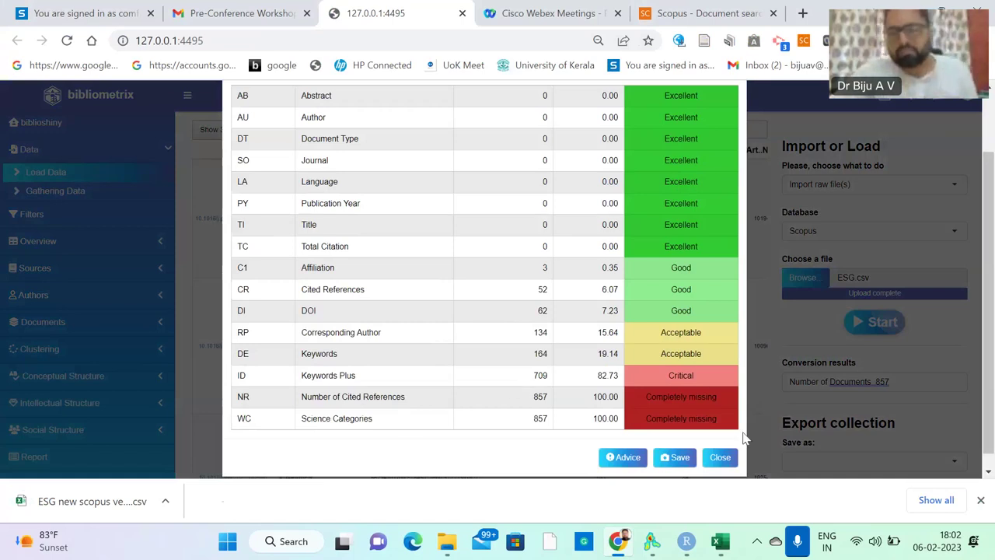
click(716, 459)
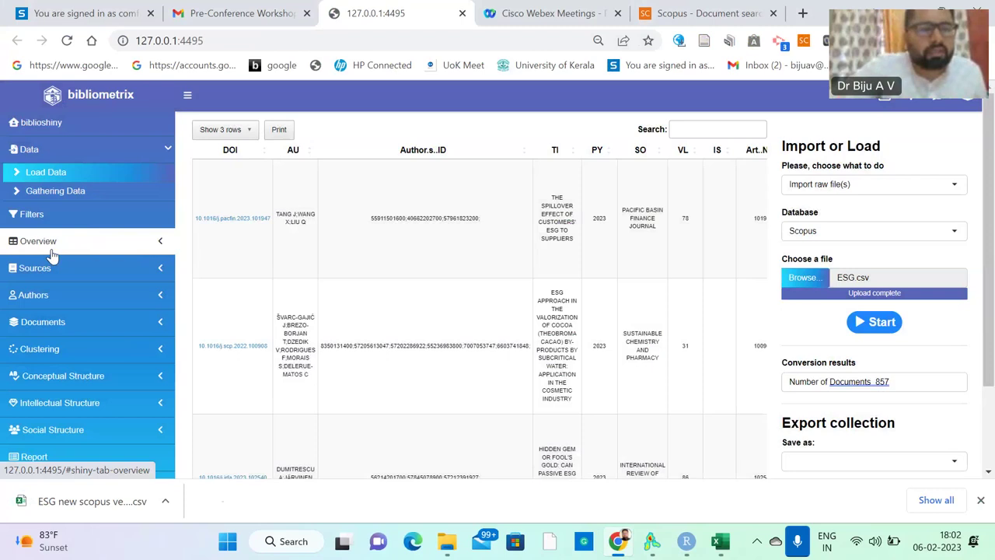
Display the collection's main information overview and look through the available author, affiliation and country analyses
click(58, 248)
click(58, 226)
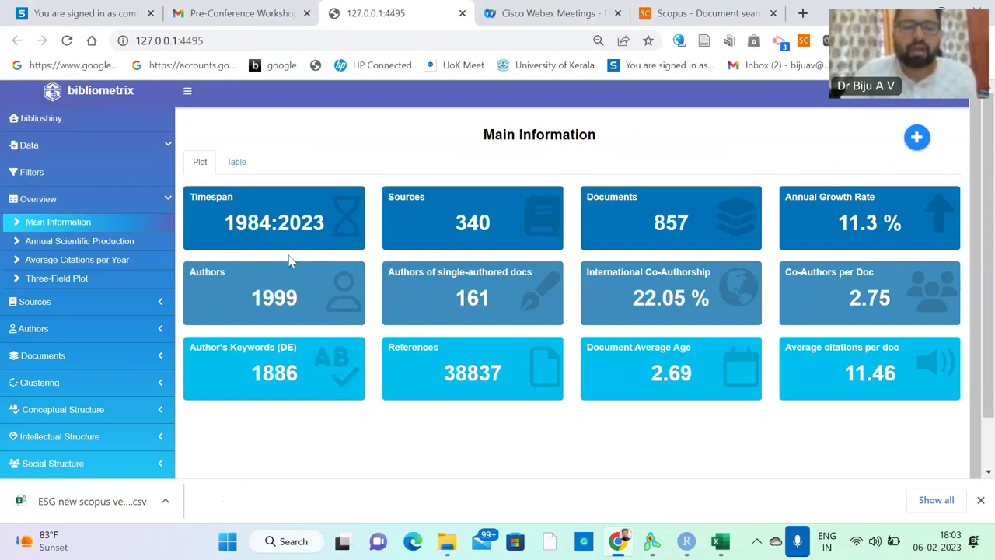
click(75, 330)
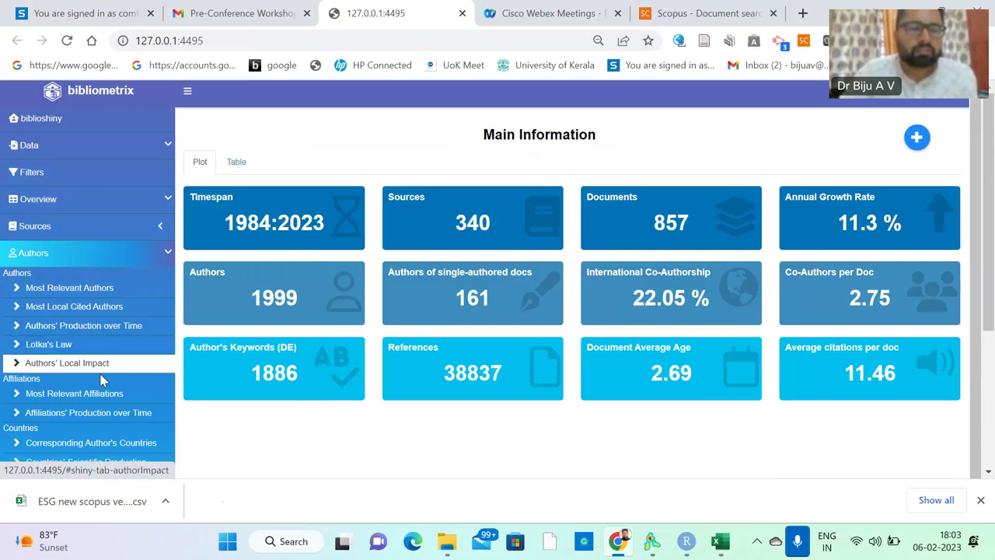
scroll(99, 379, down, 1)
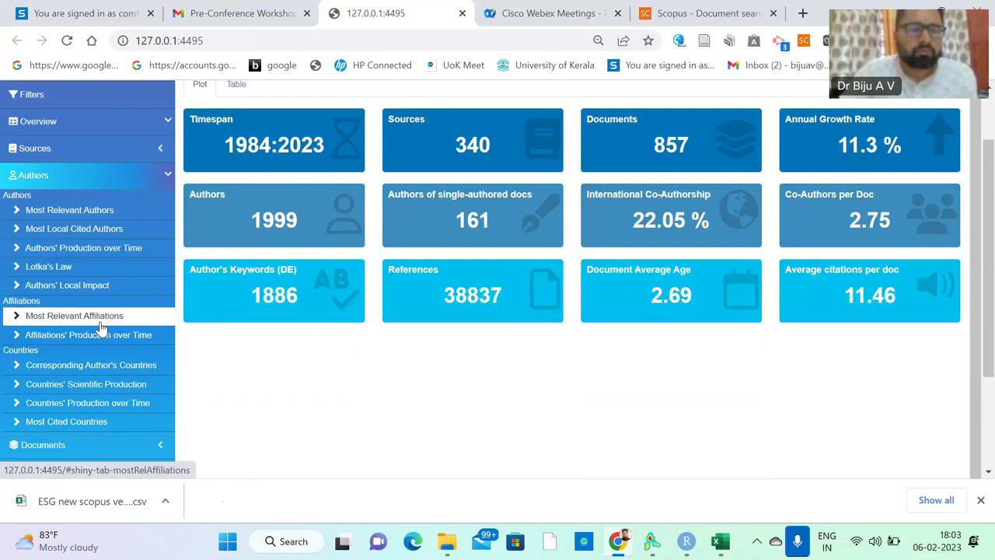
scroll(100, 328, down, 1)
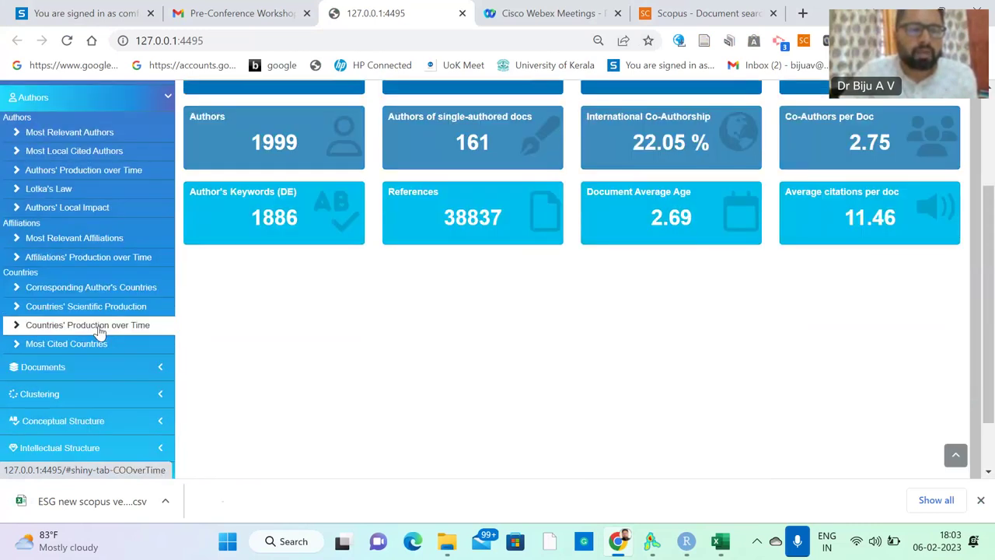
Run clustering by coupling and examine the documents behind the clusters on the map
click(66, 400)
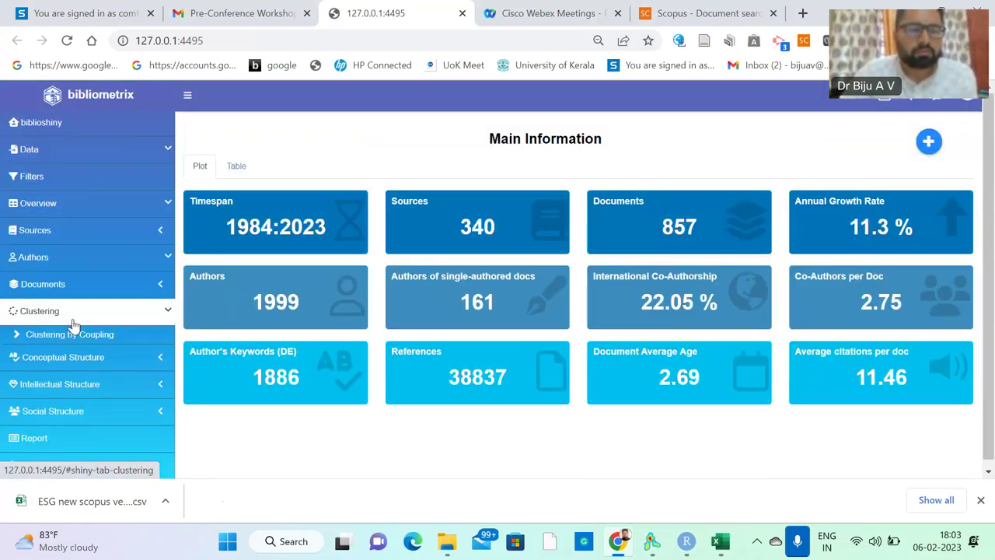
click(94, 336)
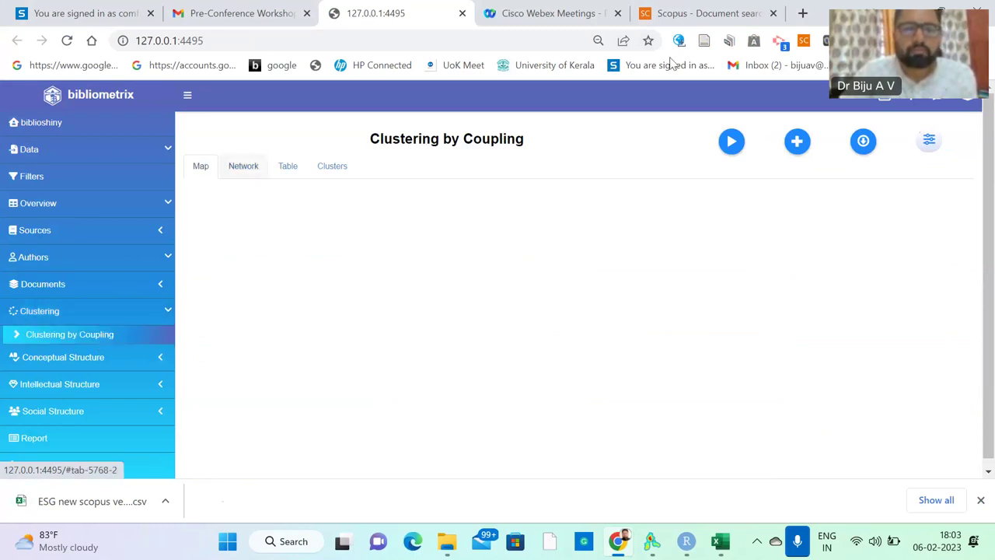
click(730, 143)
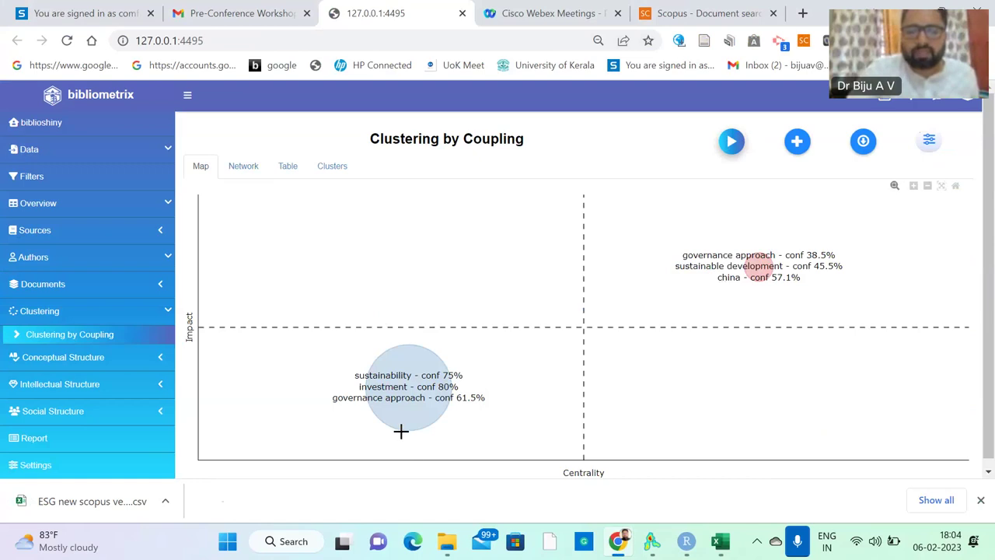
mouse_move(390, 397)
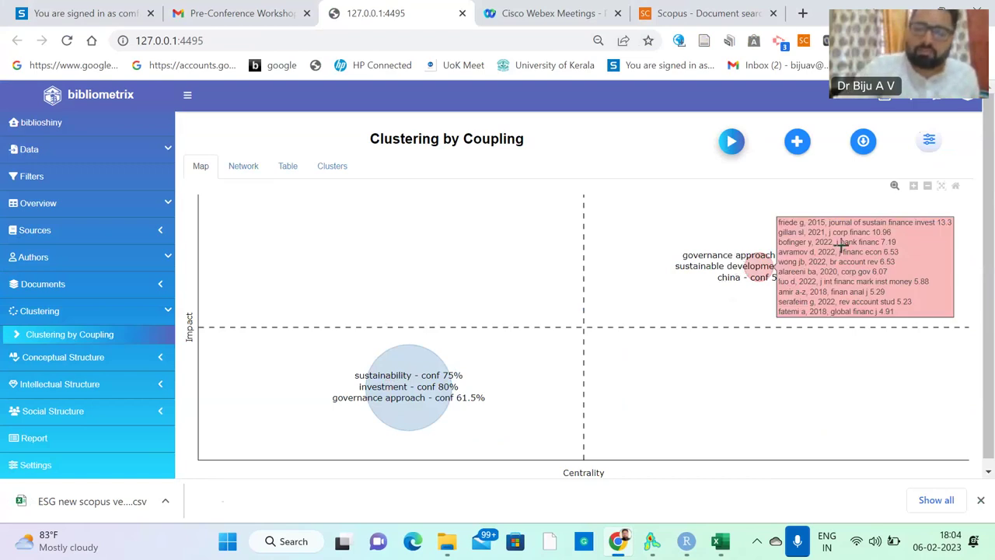
Generate the co-occurrence network from the conceptual structure analyses
click(74, 358)
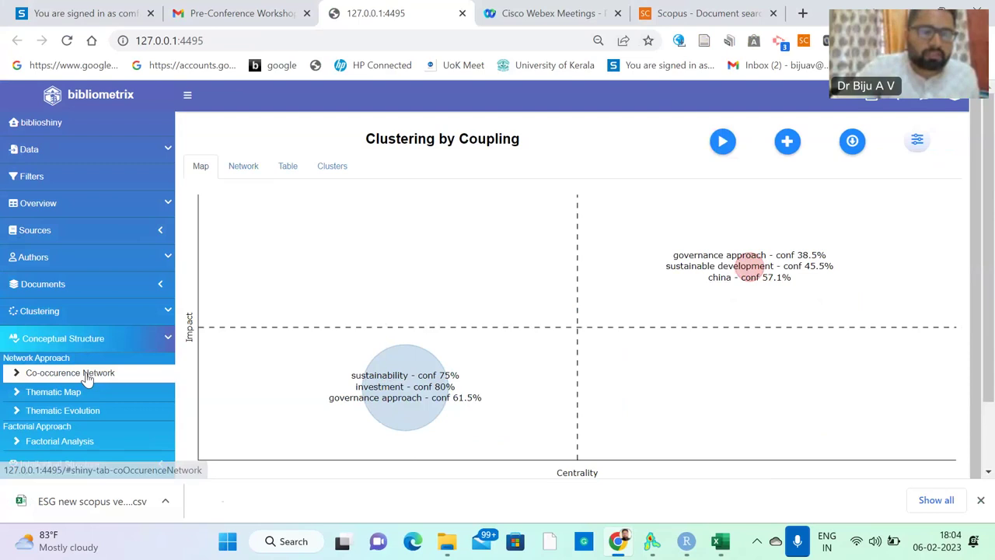
click(88, 377)
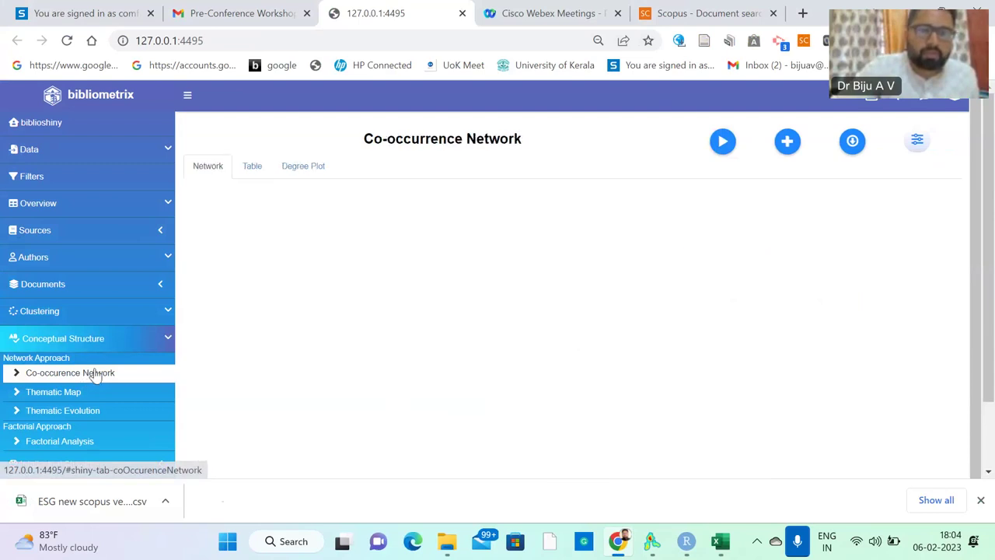
click(721, 140)
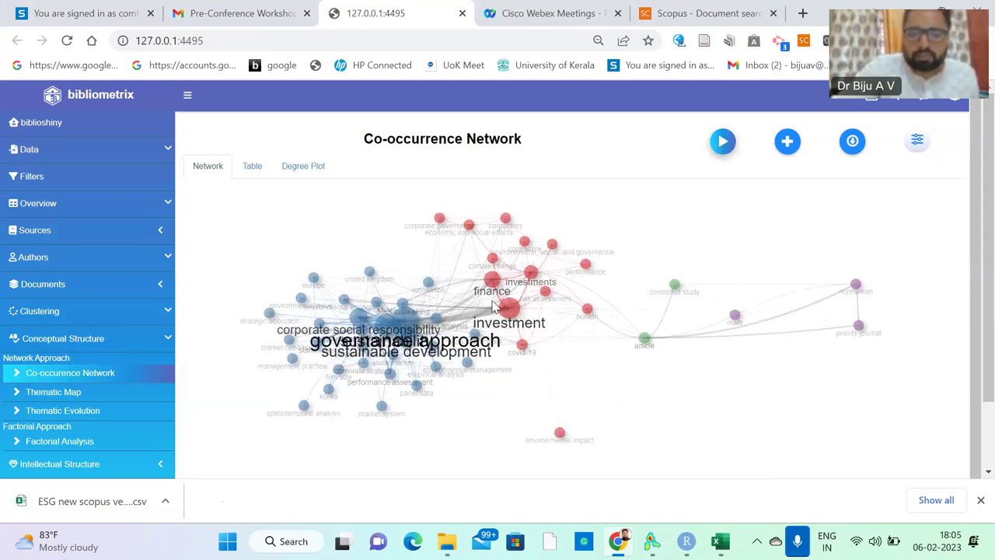
Set the co-occurrence network's analysis field to Author's Keywords
scroll(491, 305, up, 4)
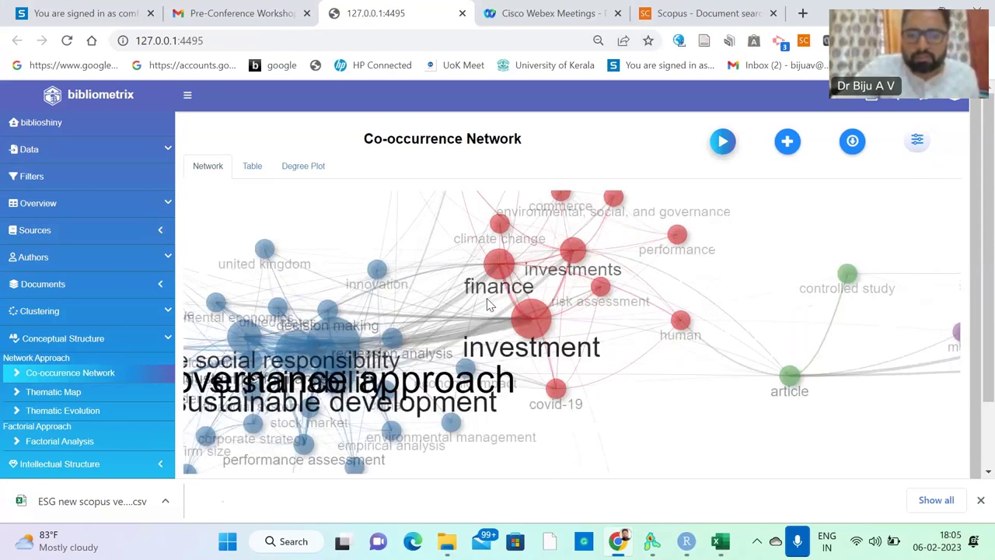
scroll(488, 304, up, 1)
scroll(488, 305, down, 2)
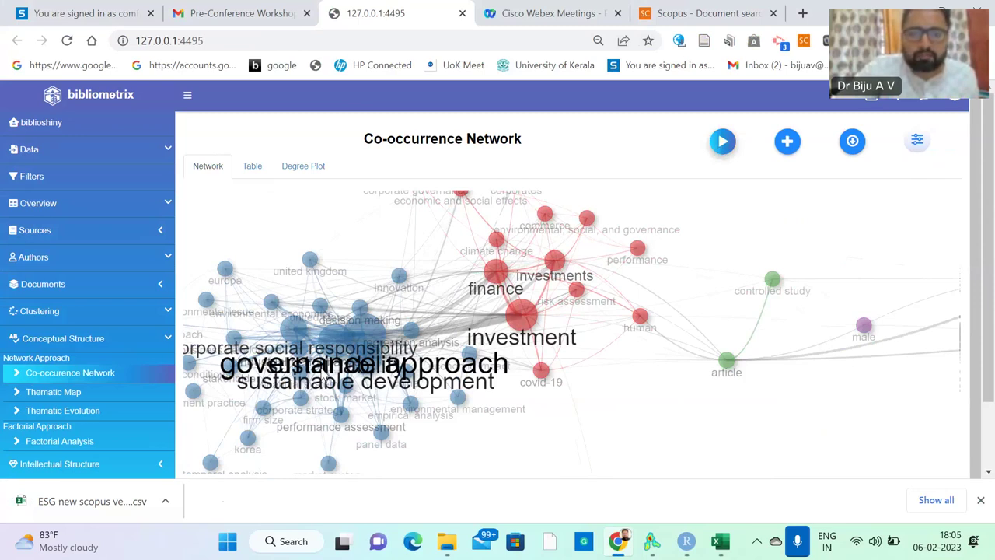
click(916, 140)
click(813, 222)
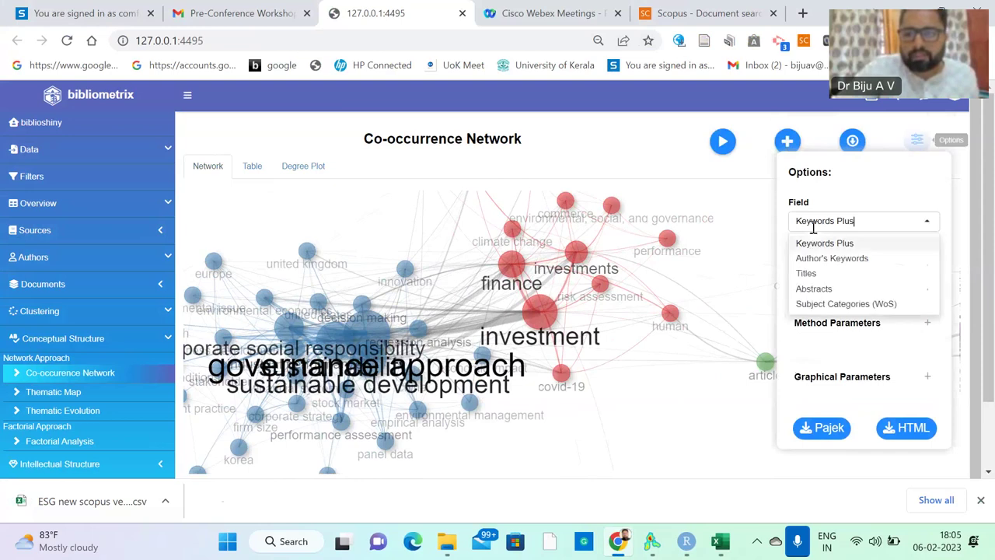
click(816, 257)
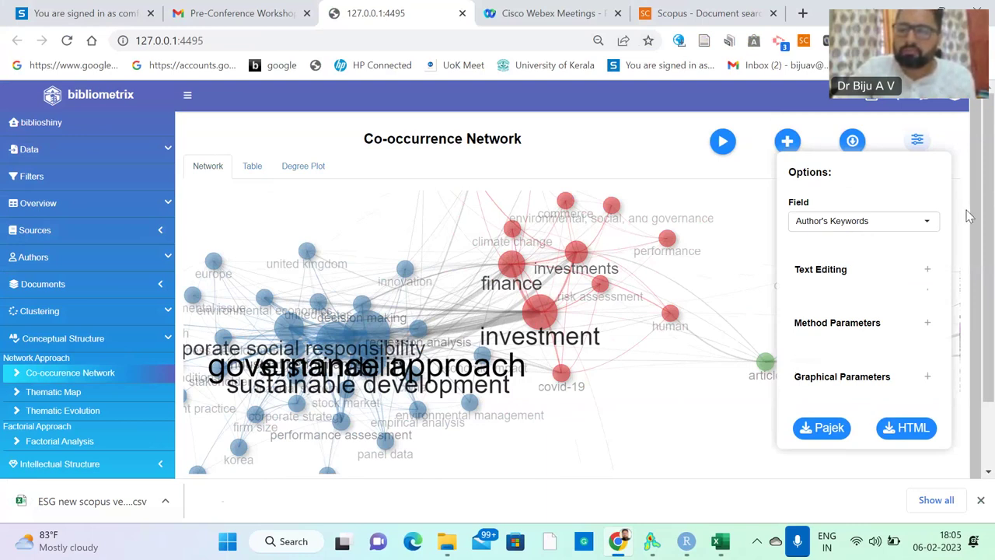
Enable loading a list of terms to remove, inspect its upload settings, and set the option back to No
click(926, 270)
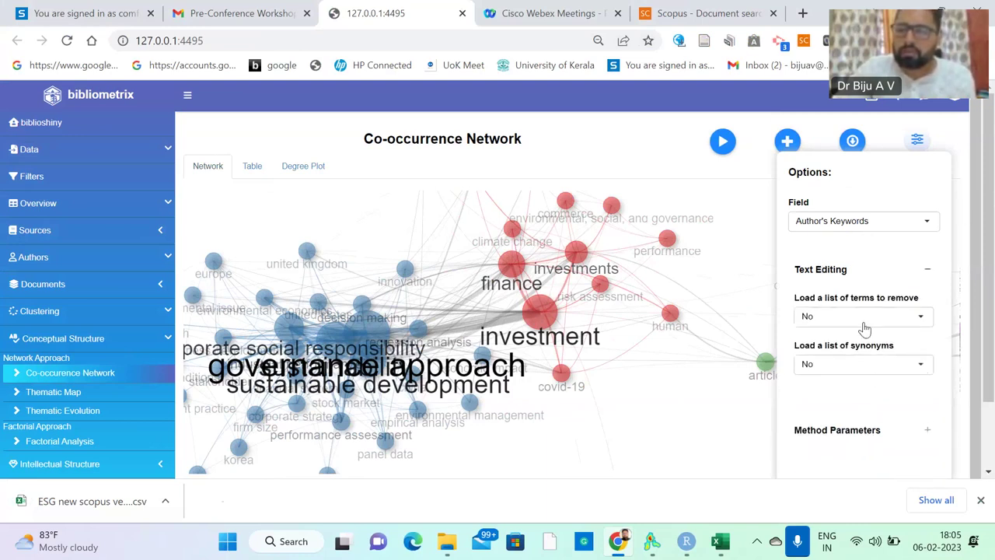
click(855, 319)
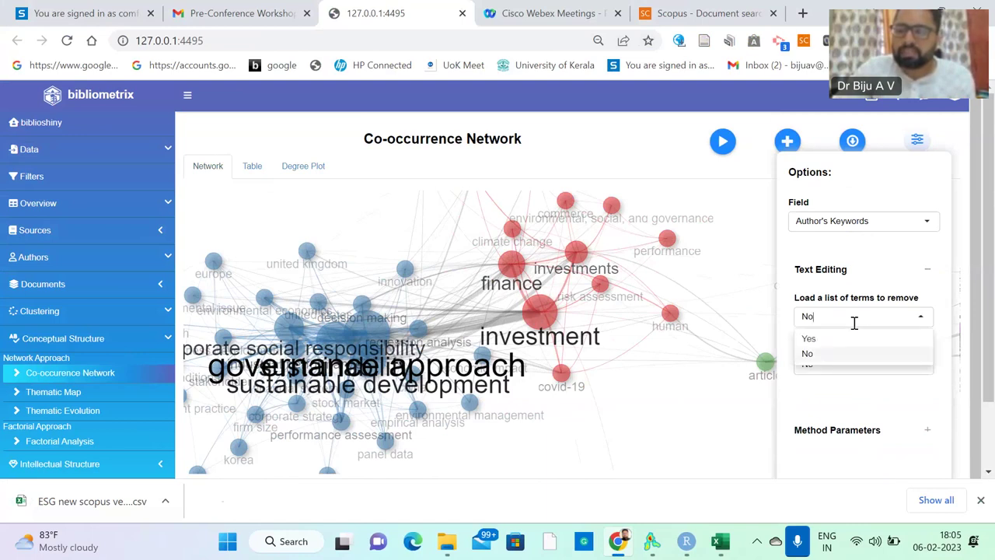
click(812, 339)
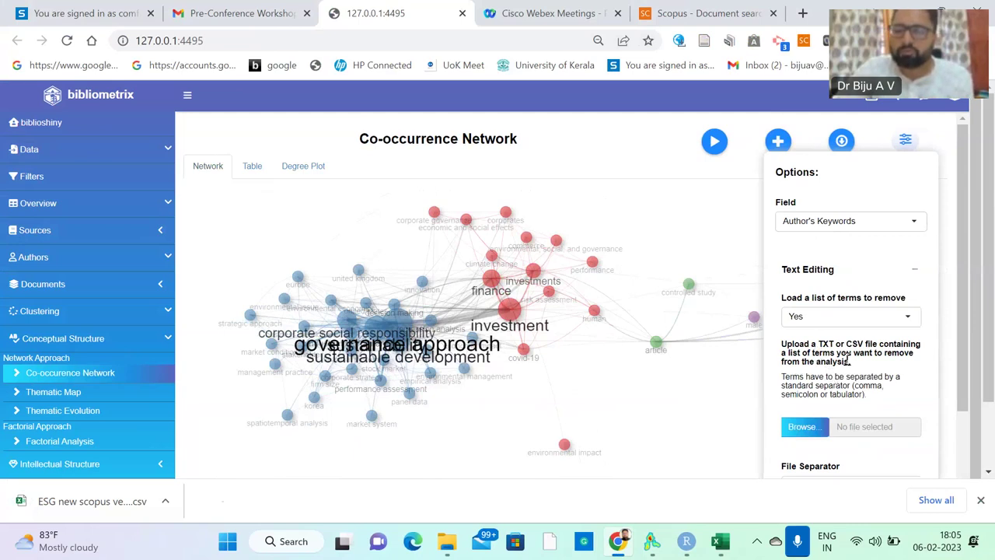
scroll(832, 388, down, 1)
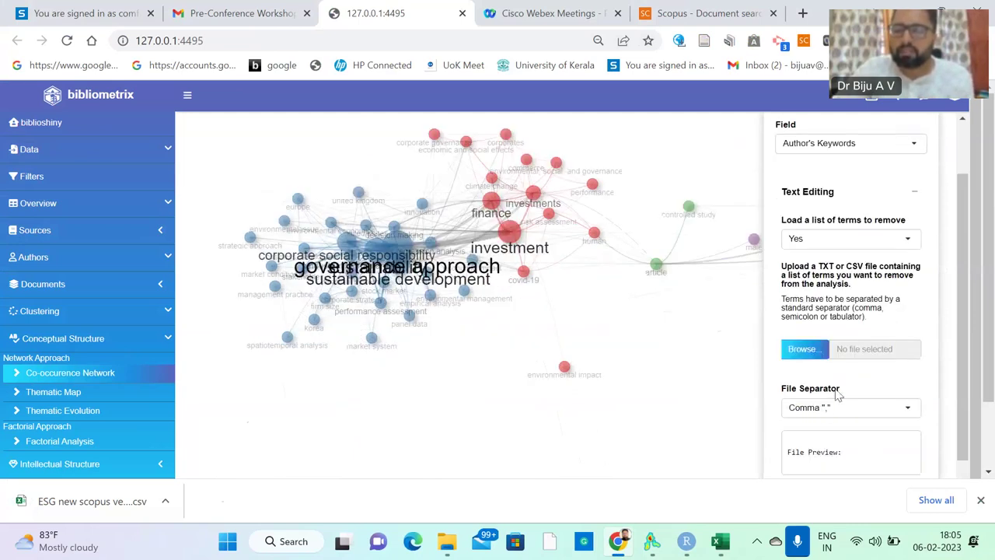
scroll(837, 395, down, 1)
scroll(835, 391, down, 1)
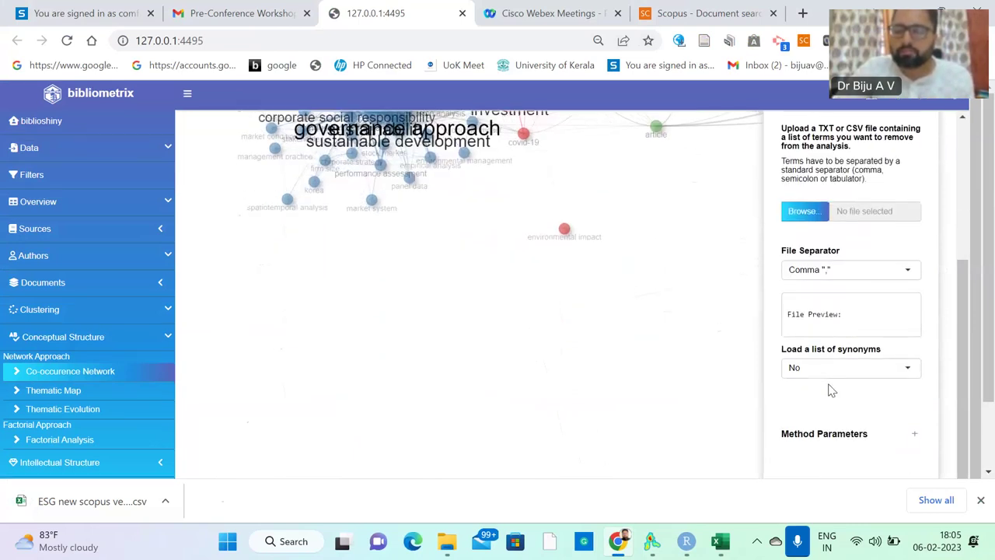
scroll(806, 372, up, 3)
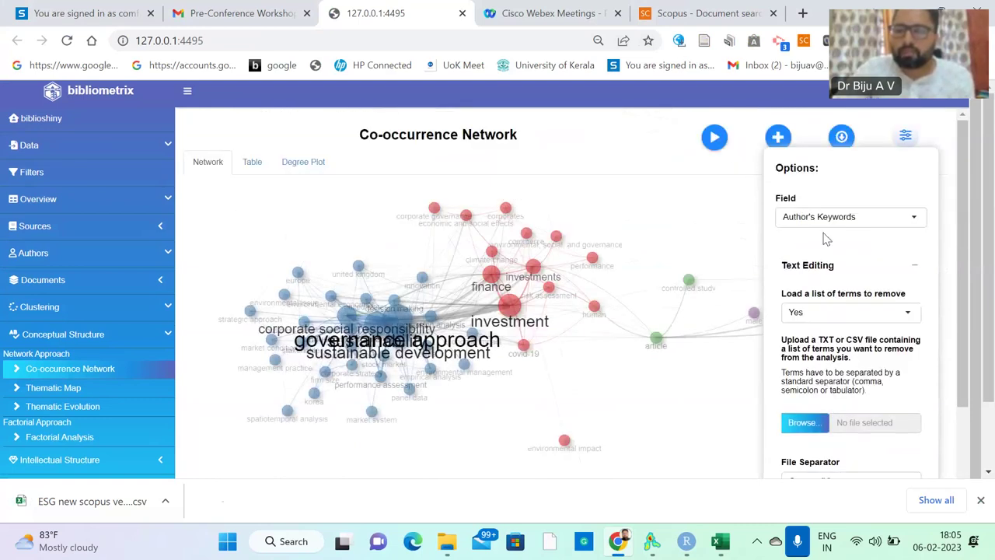
click(813, 313)
click(795, 350)
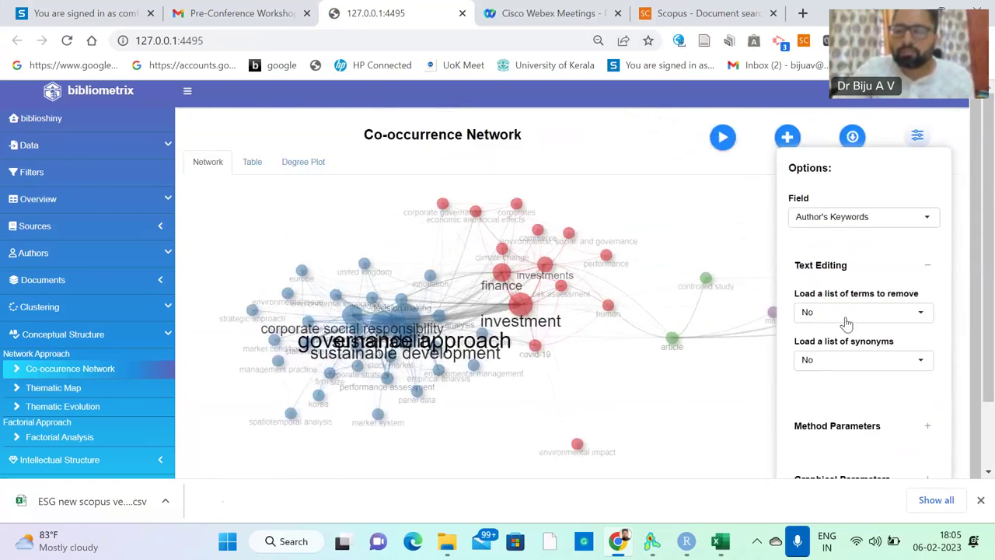
Regenerate the co-occurrence network from the author's keywords and examine the links around the esg node
scroll(839, 360, down, 1)
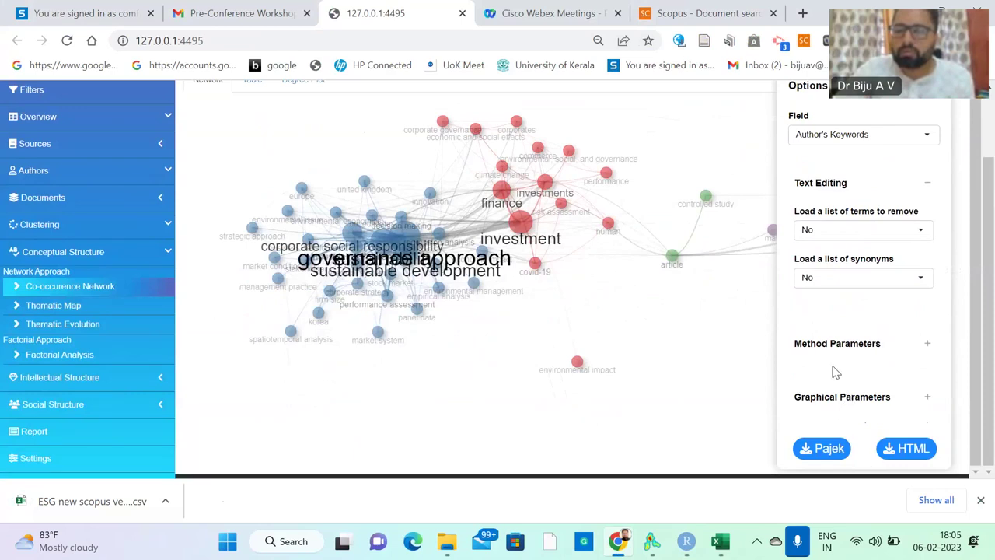
scroll(830, 325, up, 2)
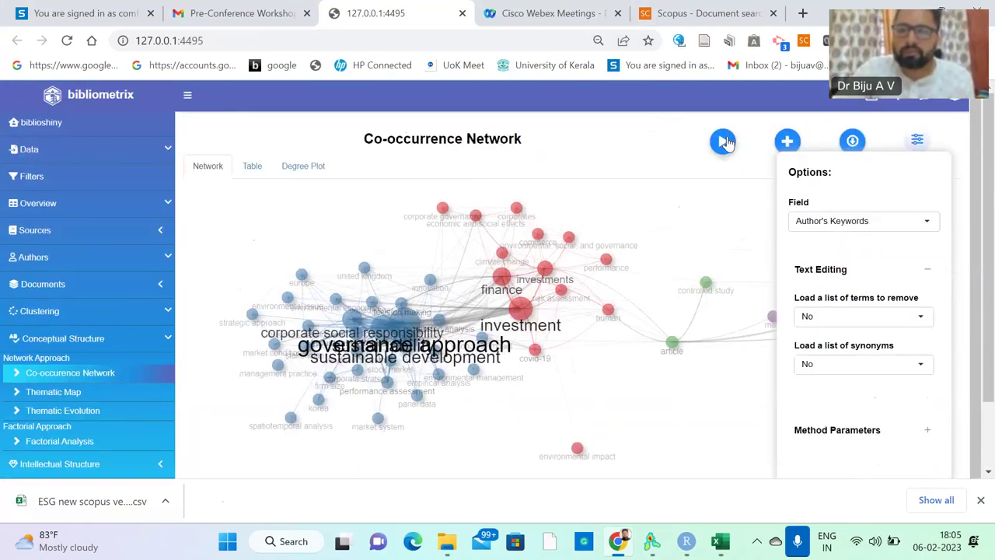
click(722, 145)
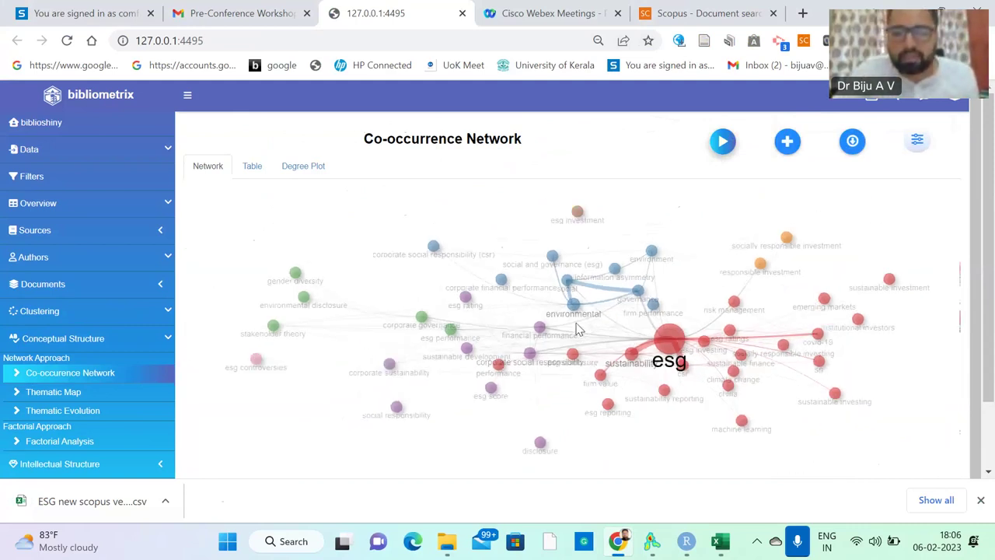
scroll(576, 330, up, 2)
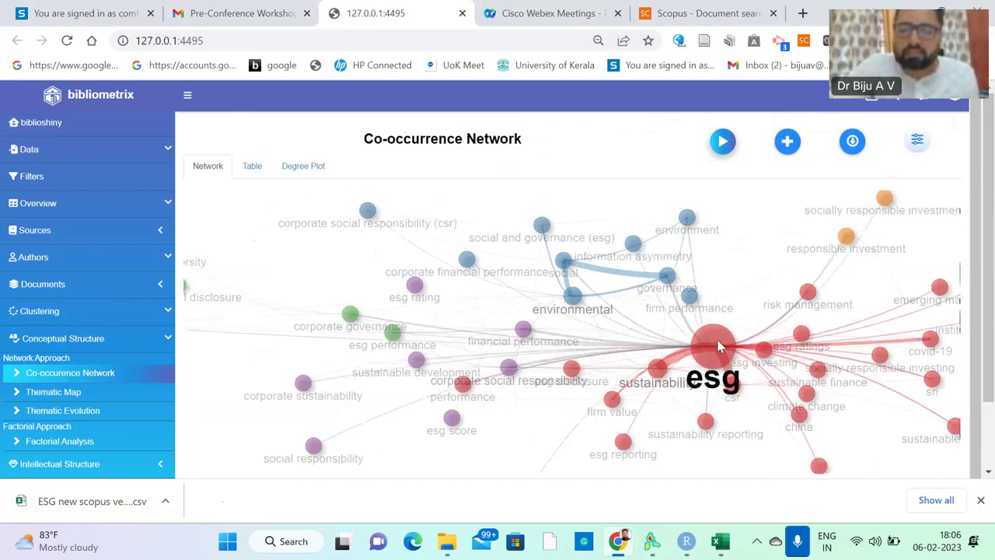
scroll(720, 347, down, 1)
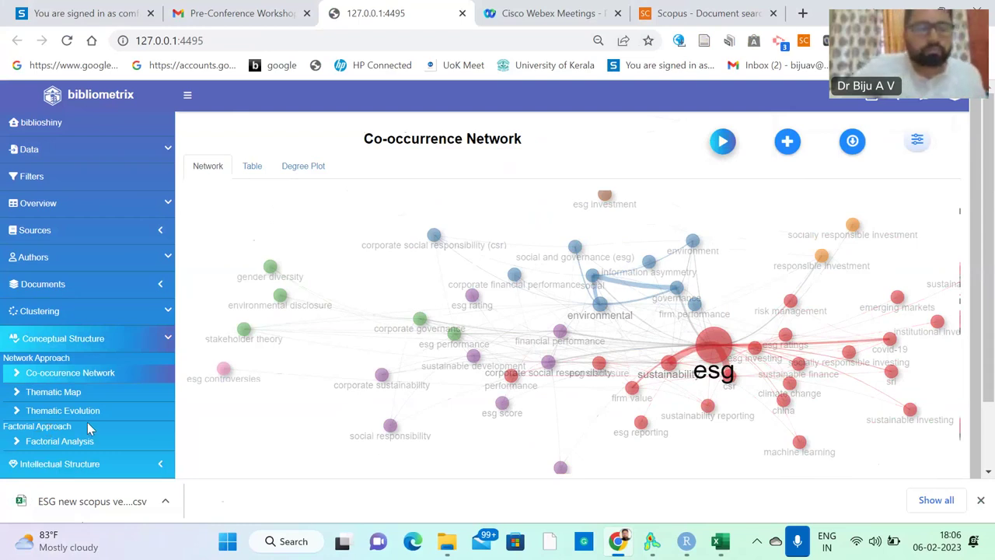
Run the factorial analysis and examine its topic dendrogram
click(66, 441)
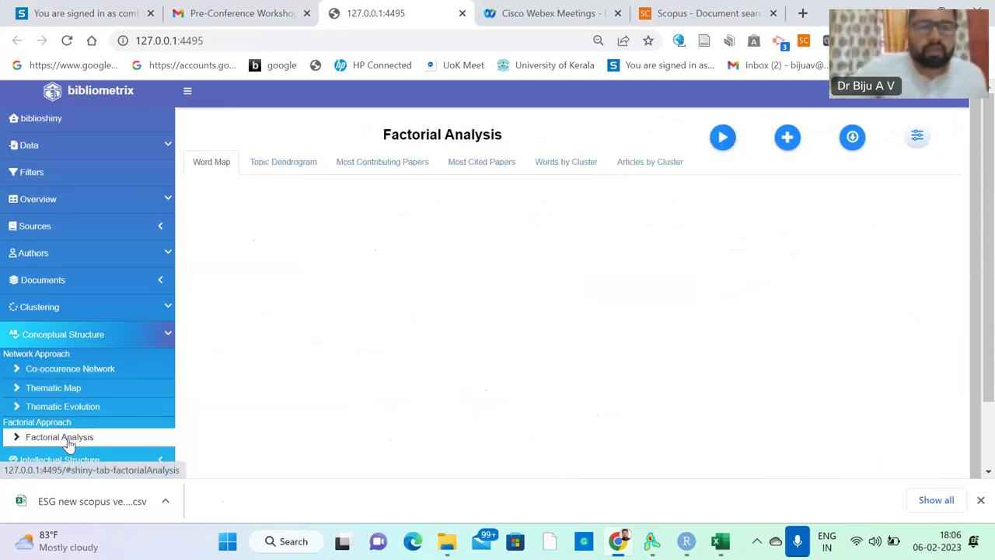
click(292, 168)
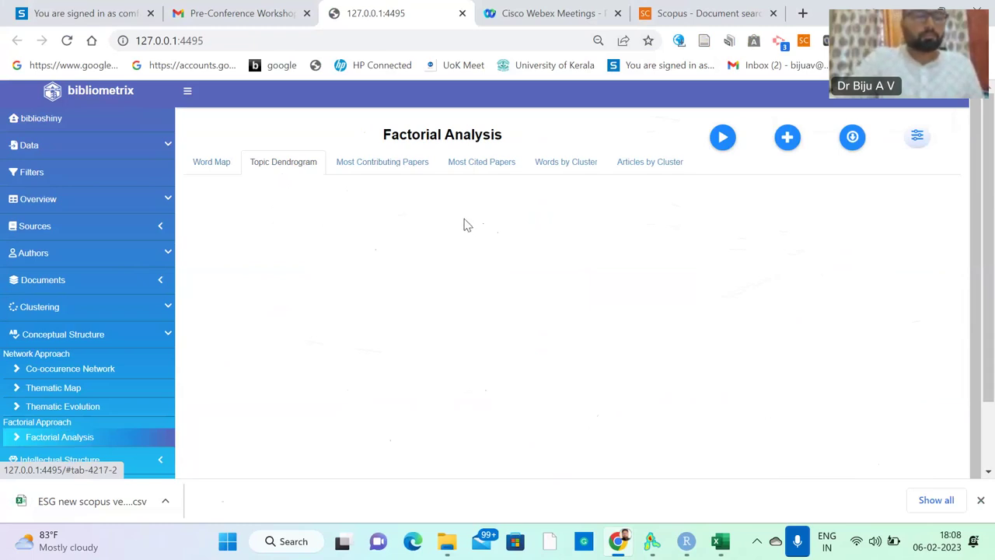
scroll(464, 225, down, 1)
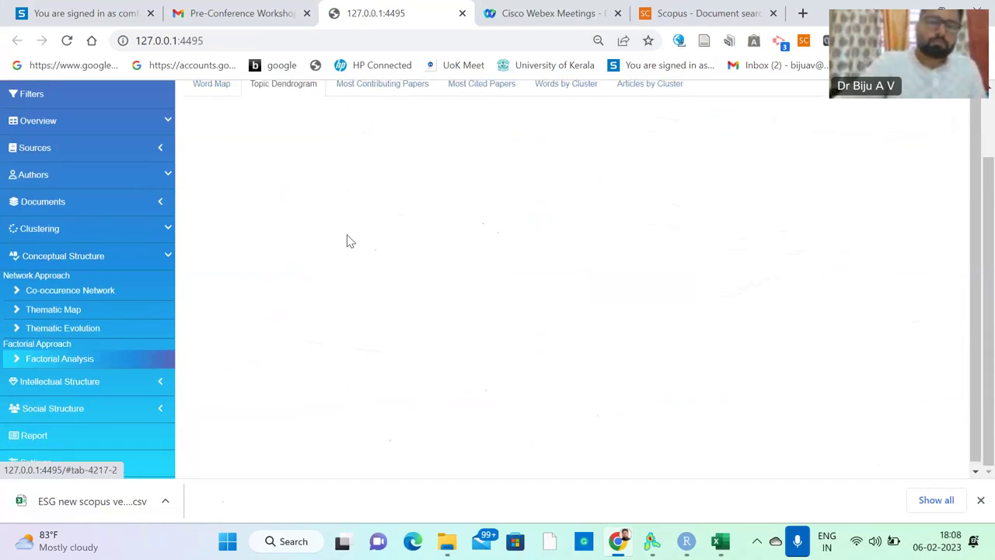
scroll(348, 240, up, 1)
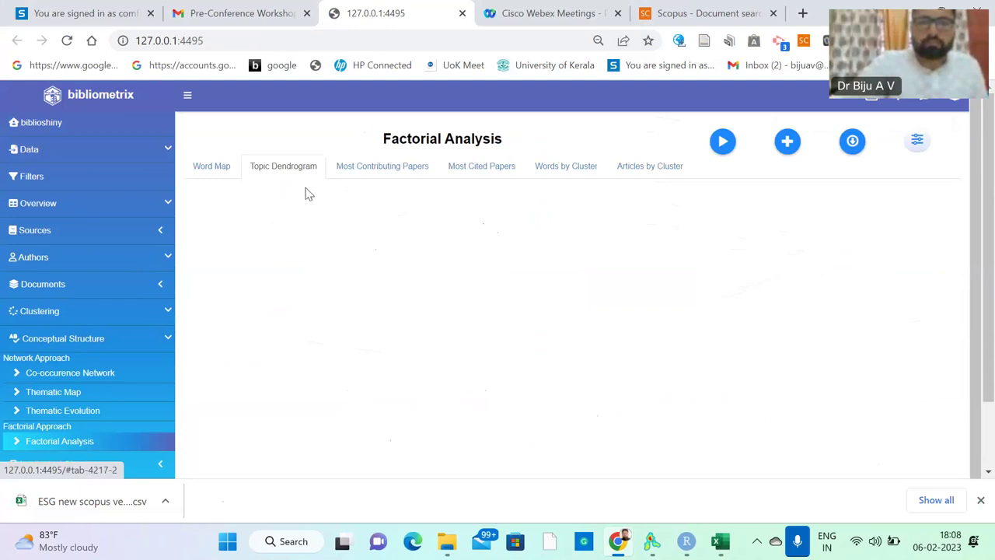
click(722, 143)
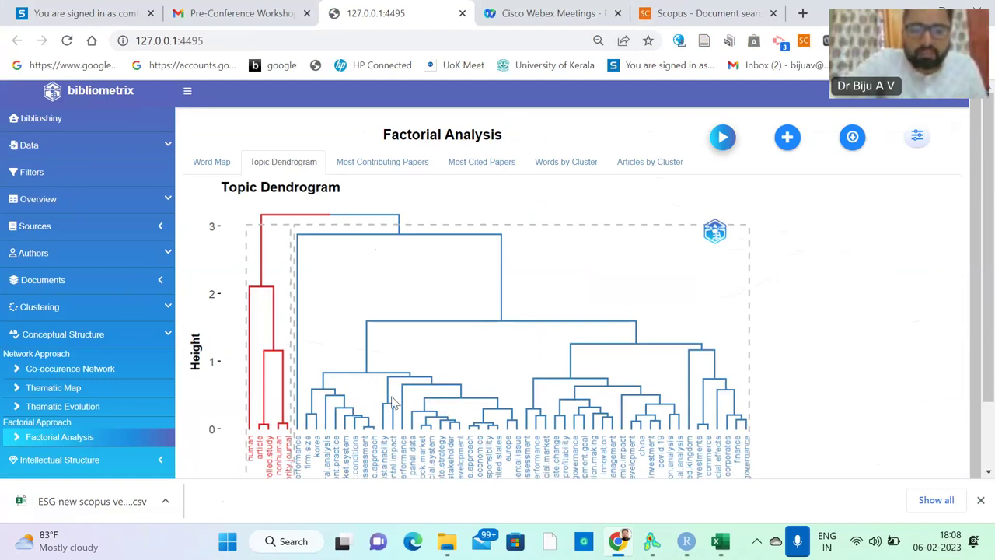
scroll(395, 395, down, 1)
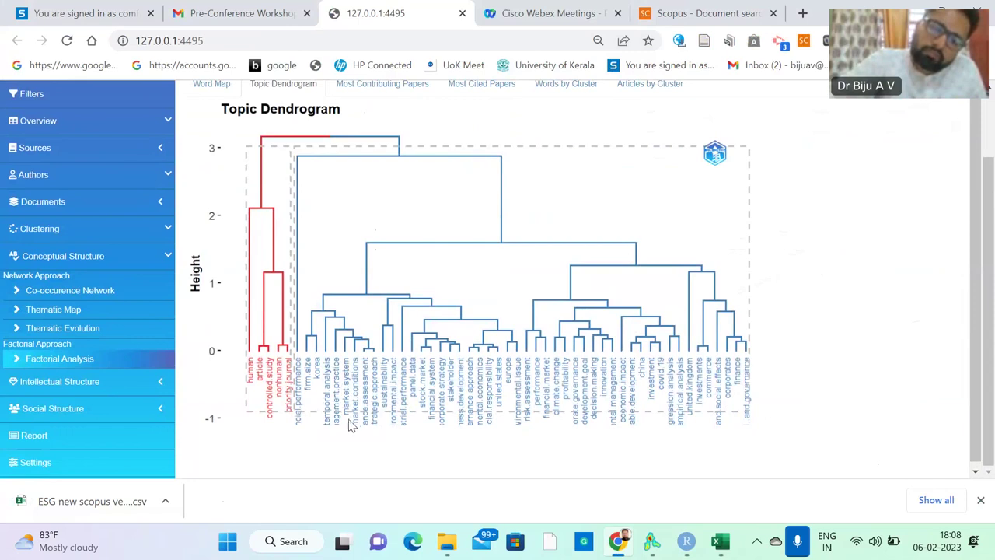
scroll(501, 371, down, 1)
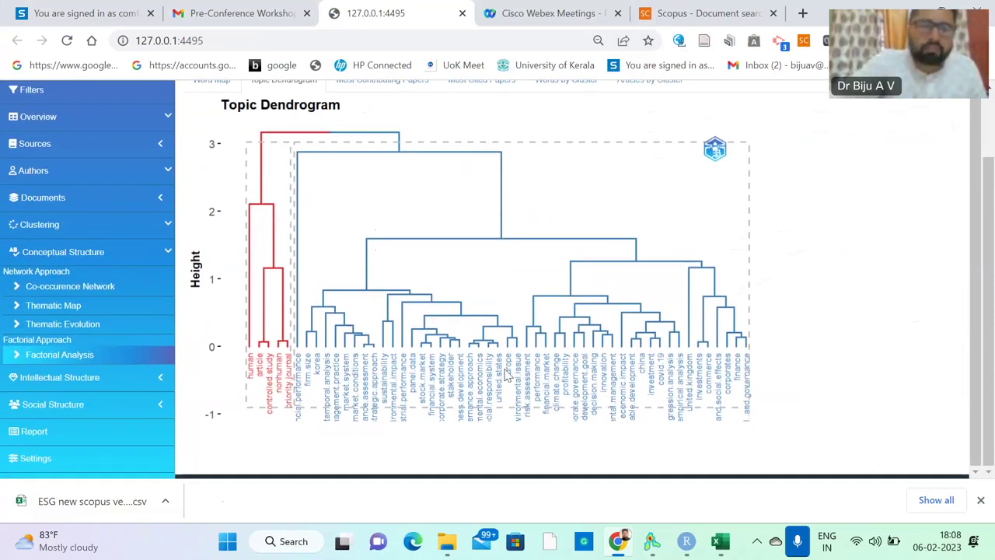
Review the factorial analysis's most contributing and most cited papers, words and articles by cluster, and word map
scroll(393, 220, up, 2)
click(392, 170)
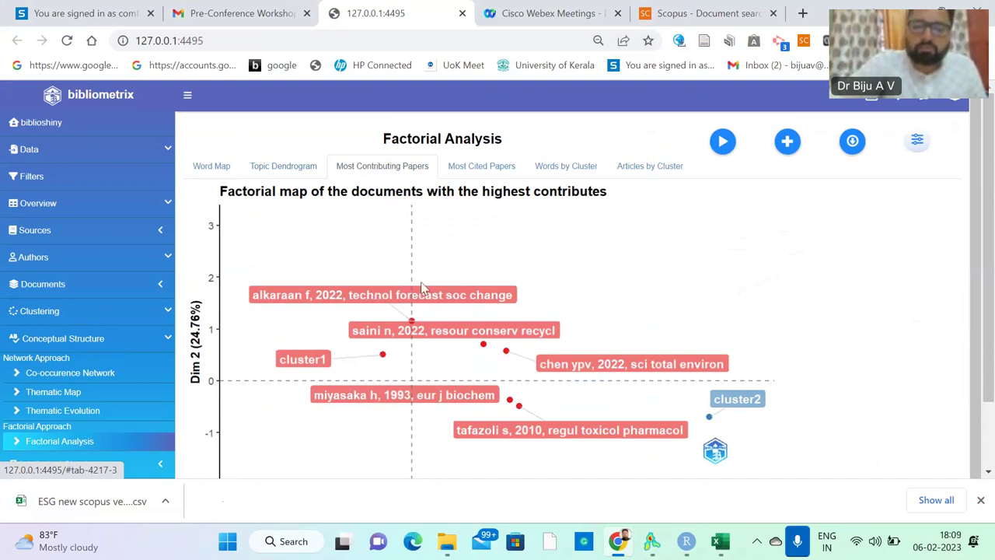
click(491, 175)
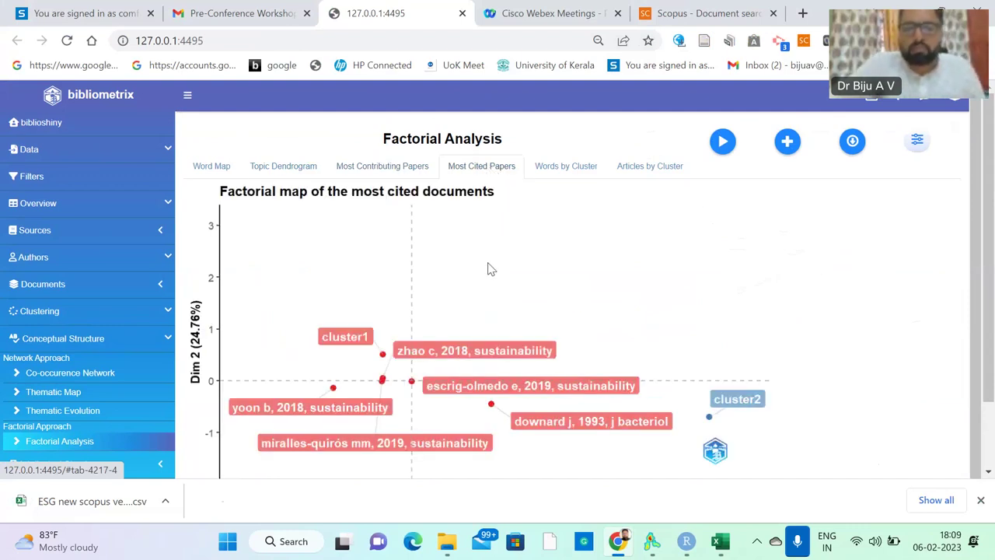
click(557, 176)
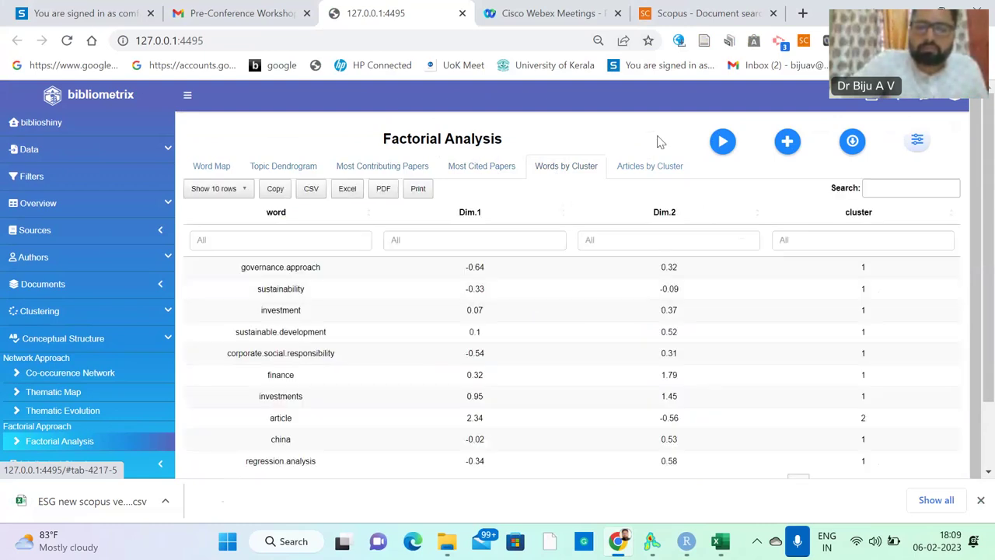
click(638, 172)
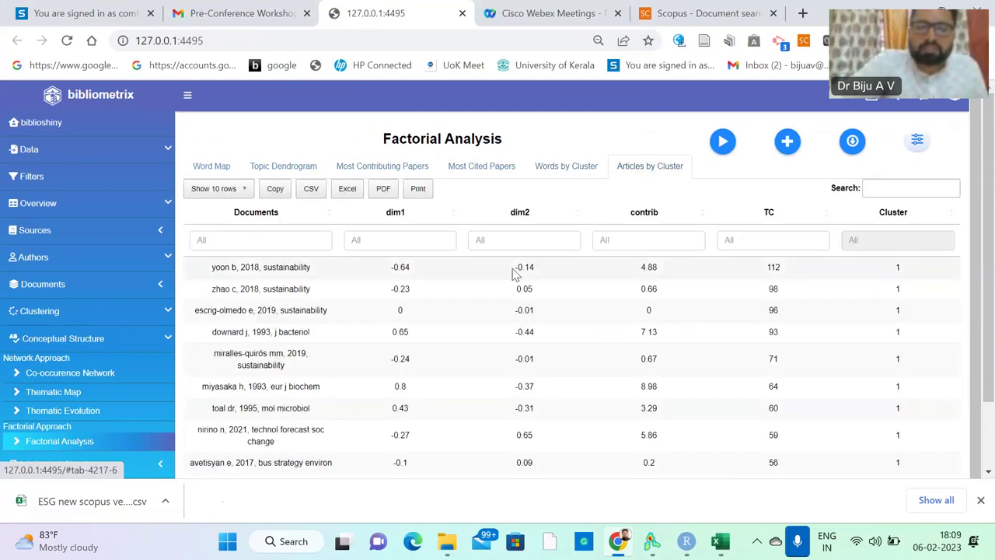
click(212, 167)
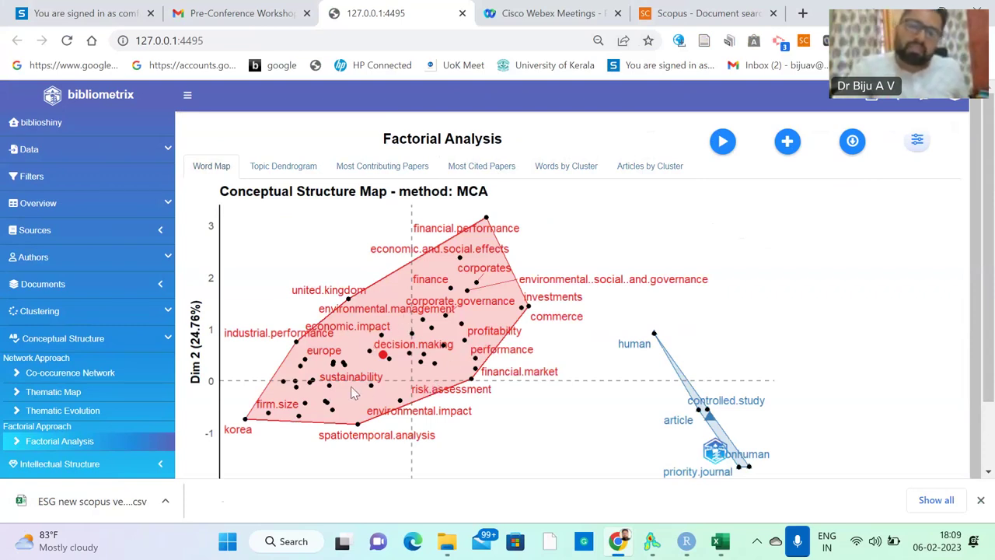
scroll(695, 402, down, 1)
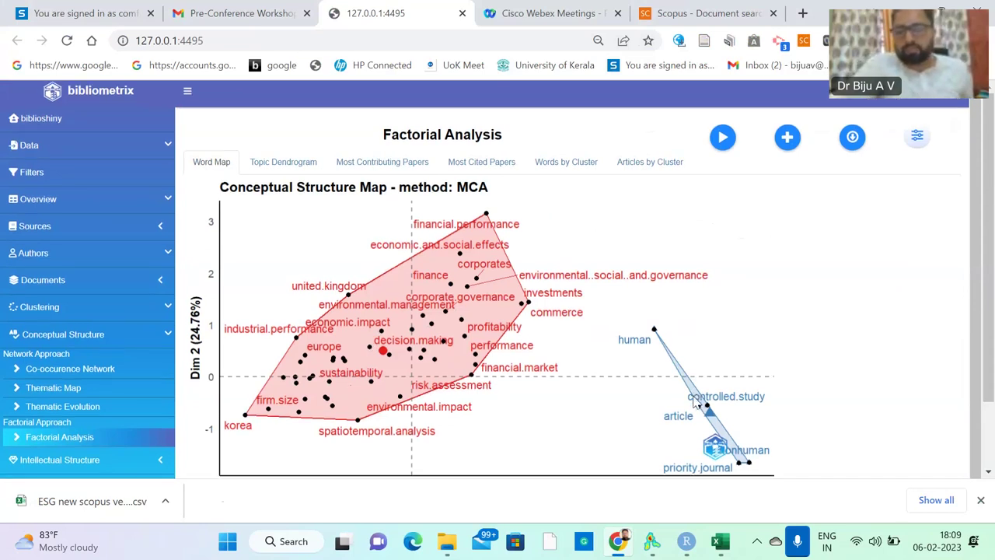